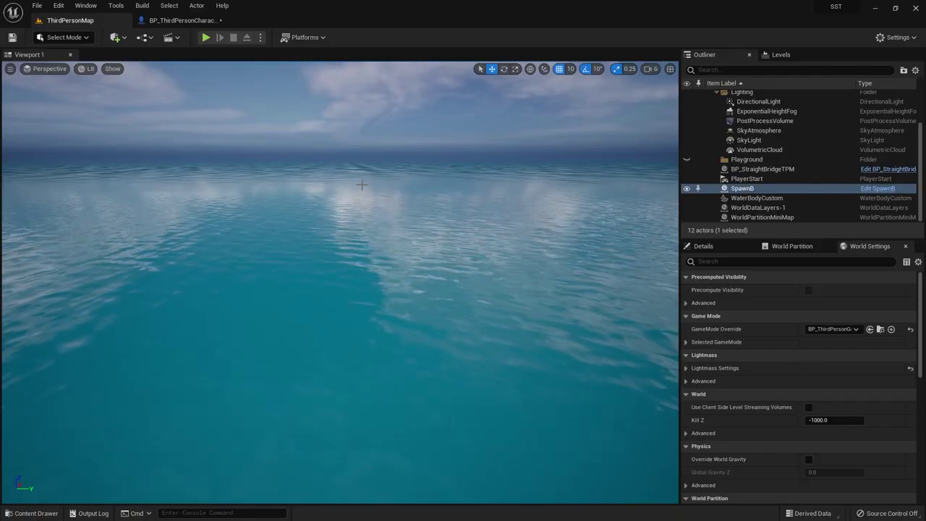
Run and stop a quick play test, then bring BP_ThirdPersonCharacter's OnTakeAnyDamage graph into view.
click(204, 38)
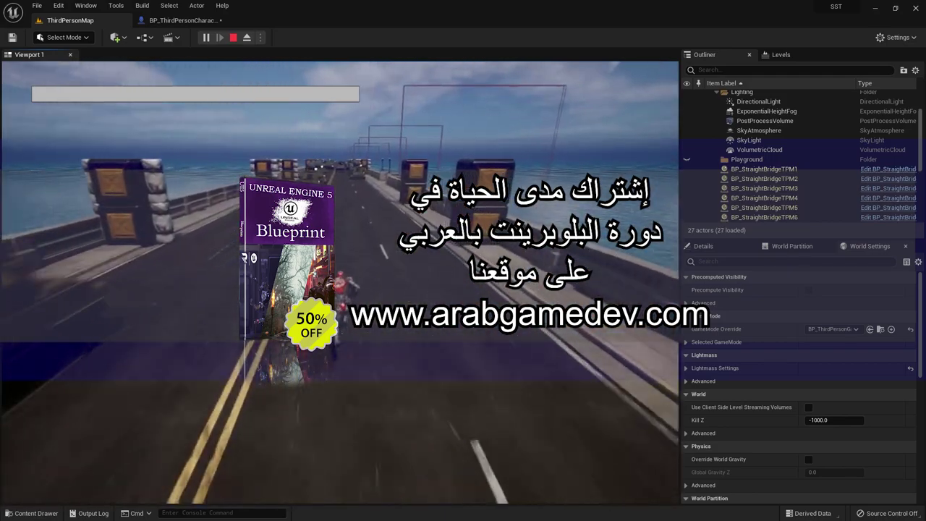
key(Escape)
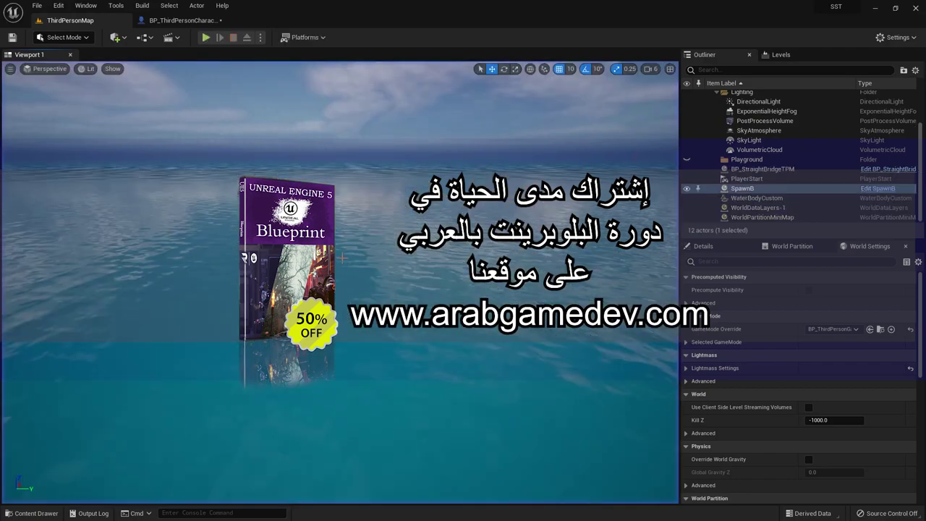
click(184, 20)
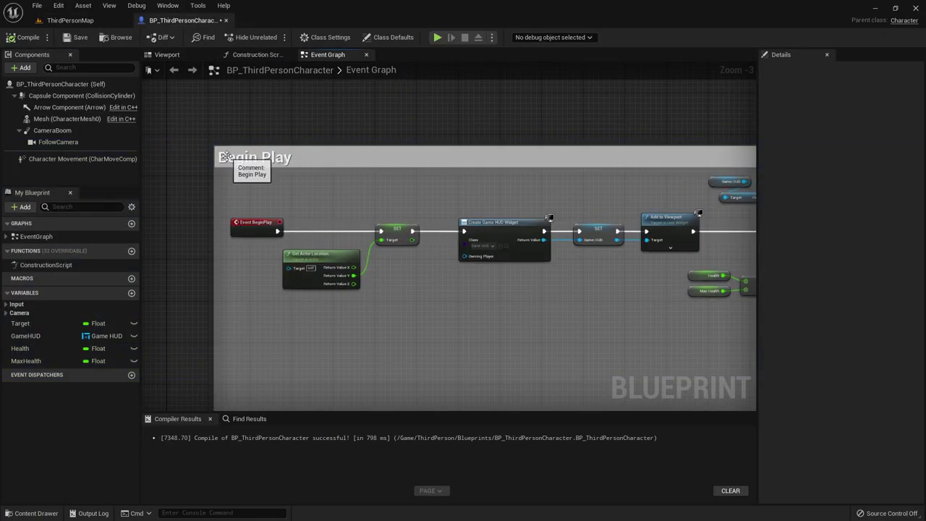
scroll(544, 285, down, 4)
right_drag(544, 285, 306, 282)
scroll(306, 282, up, 5)
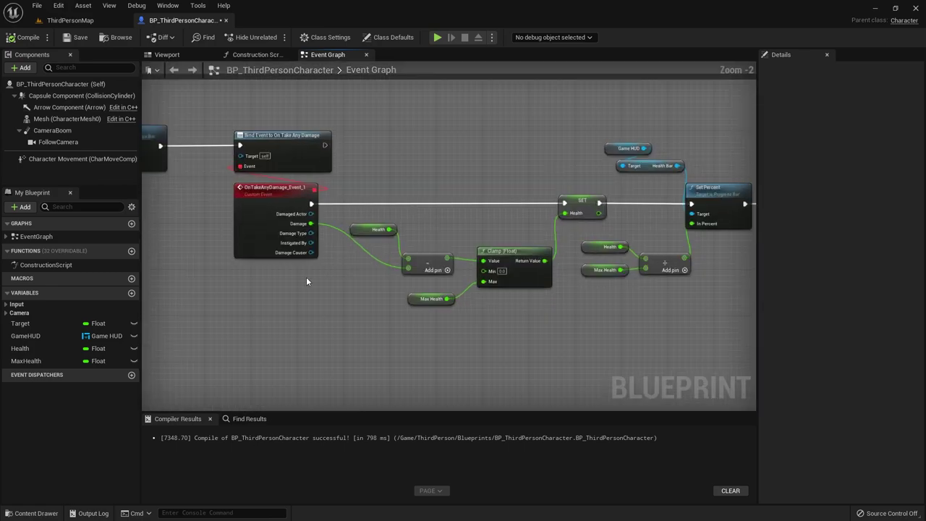
right_drag(594, 322, 278, 319)
Drag in a Get Health node beside Play Sound 2D and start a wire from its exec output.
scroll(534, 268, down, 1)
scroll(401, 299, down, 2)
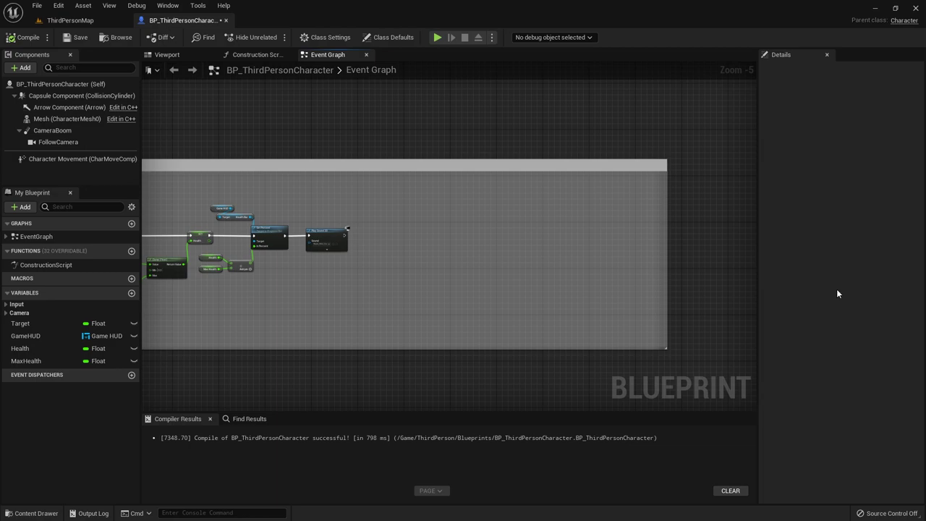
scroll(350, 266, up, 4)
mouse_move(349, 266)
right_down()
mouse_move(434, 249)
mouse_move(409, 246)
right_up()
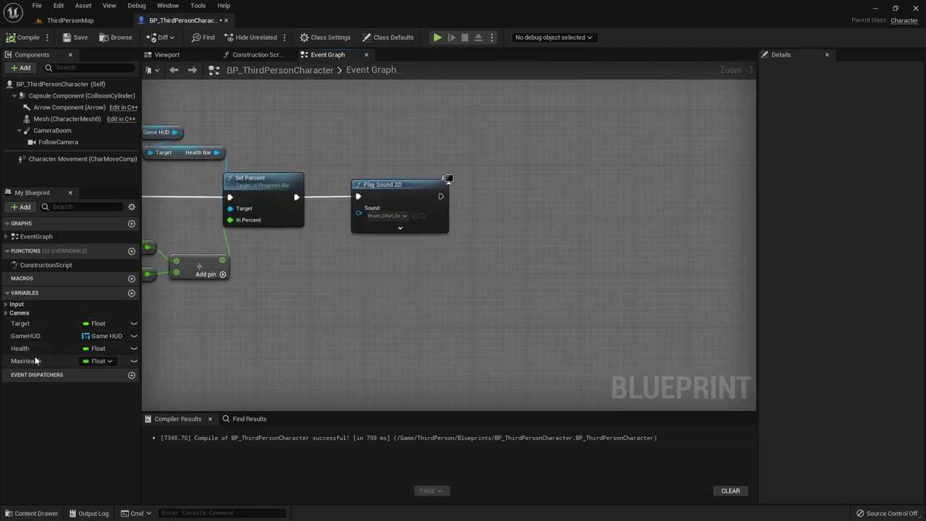
drag(21, 348, 477, 255)
click(502, 268)
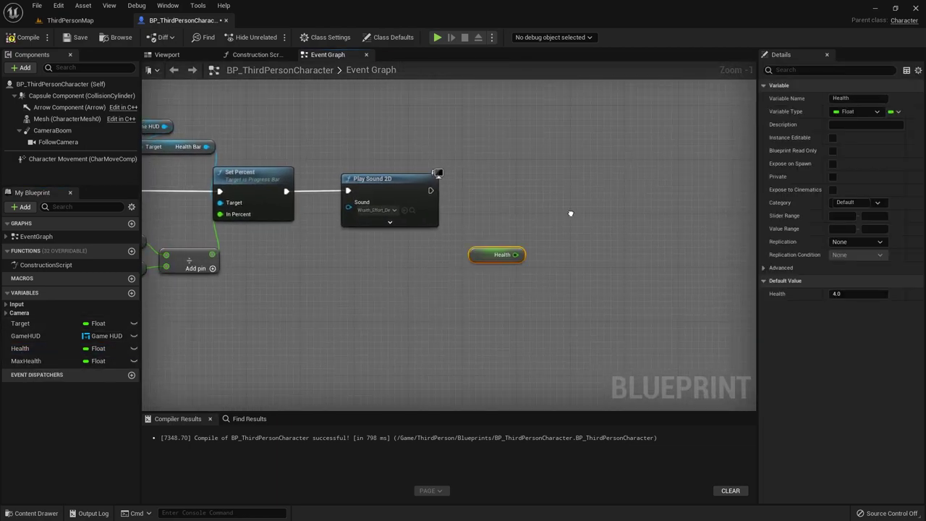
right_drag(491, 259, 415, 251)
drag(415, 251, 417, 239)
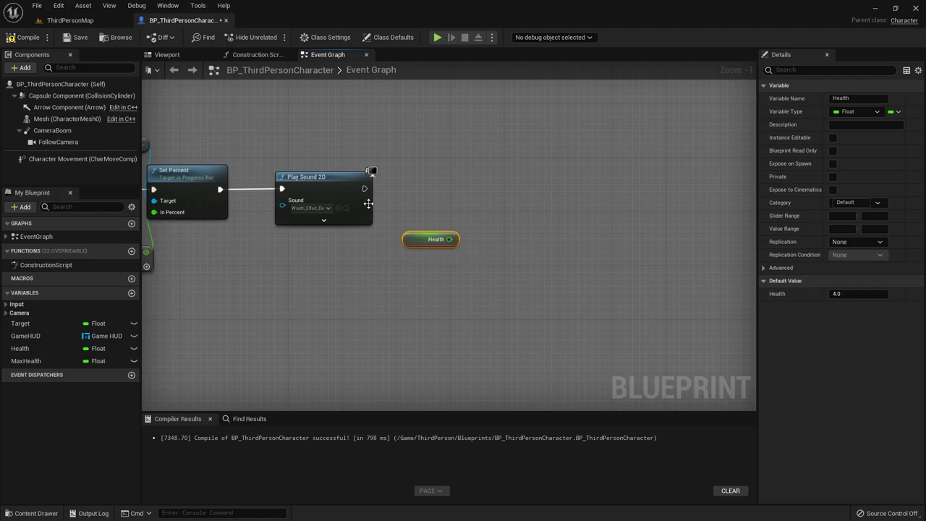
drag(422, 194, 499, 187)
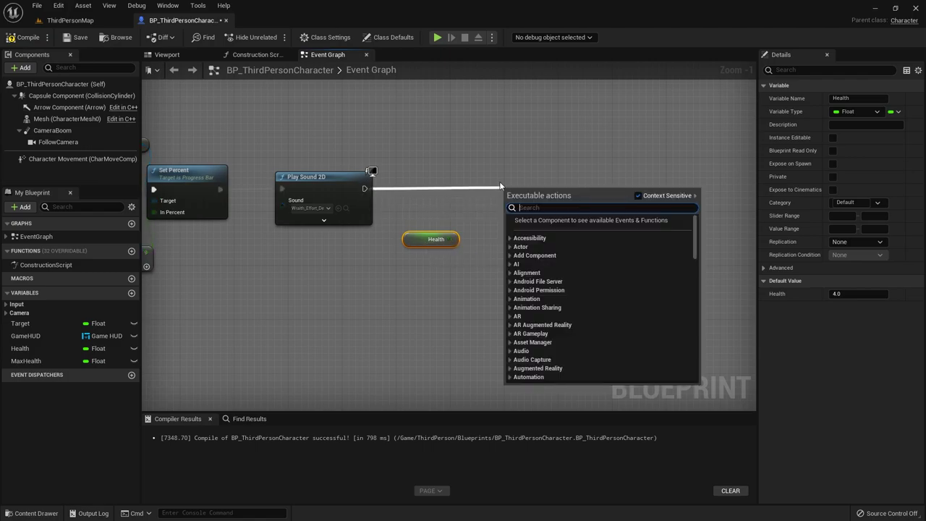
Add a Branch after Play Sound 2D with Health == 0.0 as its Condition.
text(BRANC)
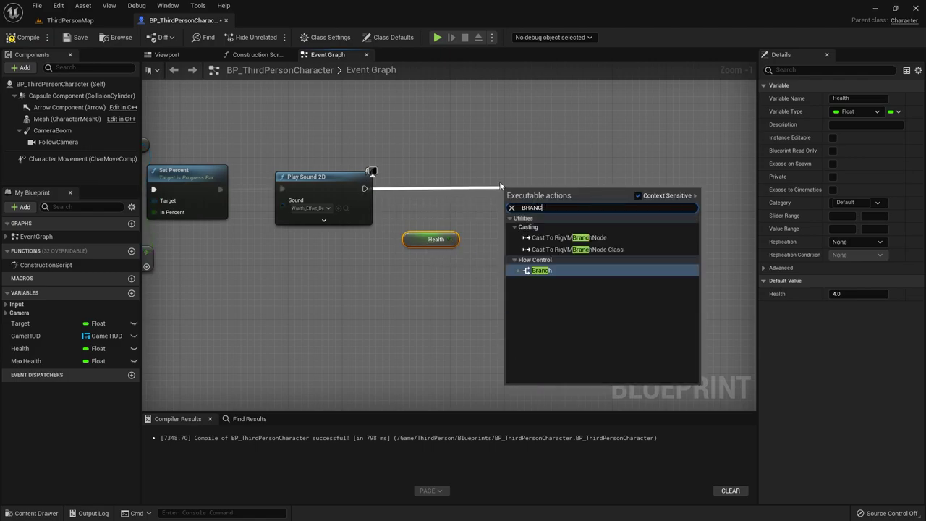
click(569, 270)
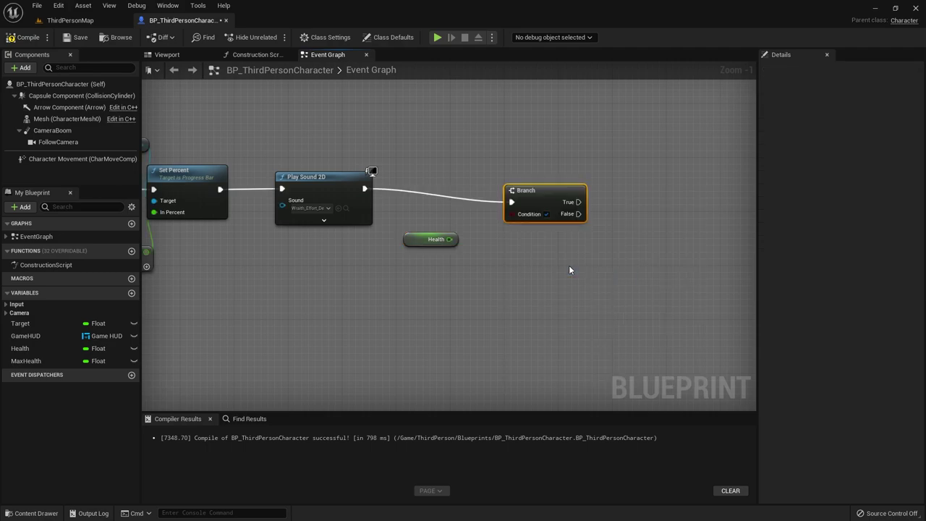
drag(527, 191, 520, 178)
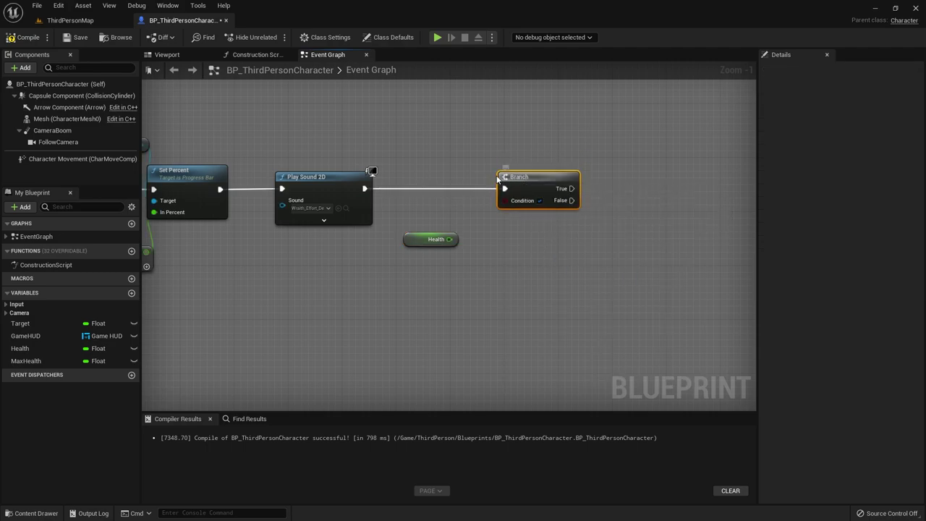
drag(449, 243, 467, 263)
text(equal)
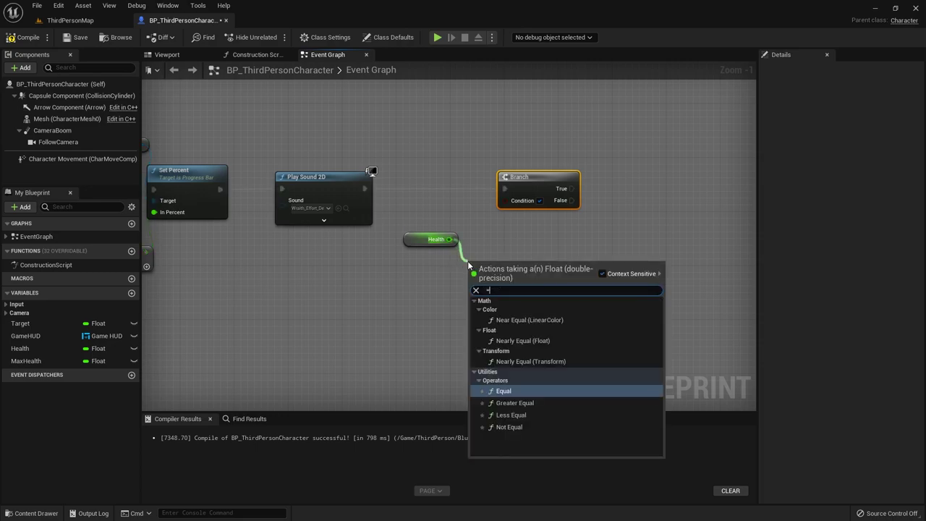
click(504, 398)
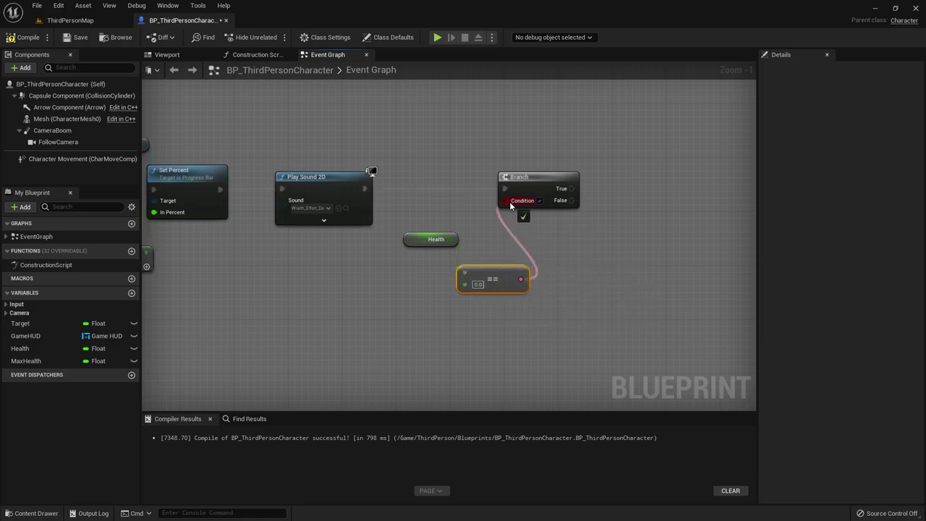
drag(509, 201, 510, 201)
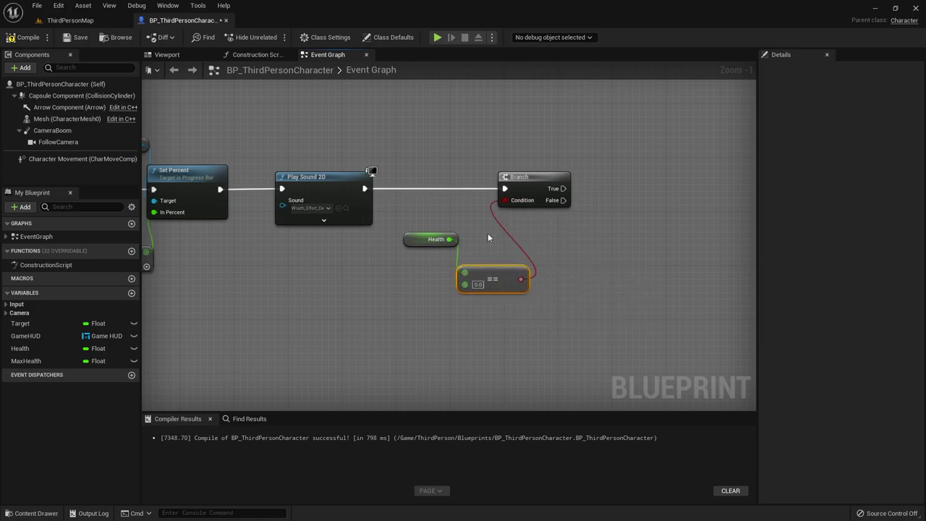
Arrange the Health and Equal nodes beside the Branch, then open the Content Drawer at the Wraith animations.
click(534, 169)
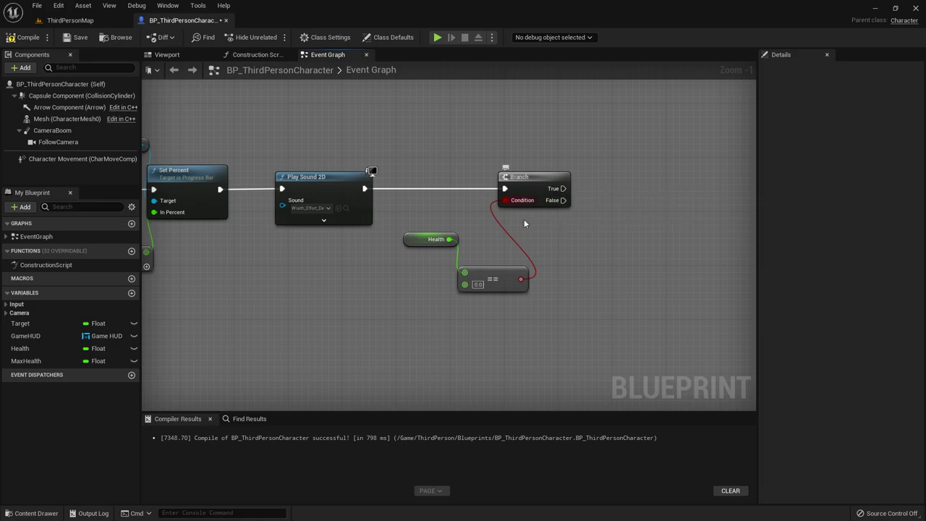
drag(417, 240, 463, 248)
ctrl+click(500, 279)
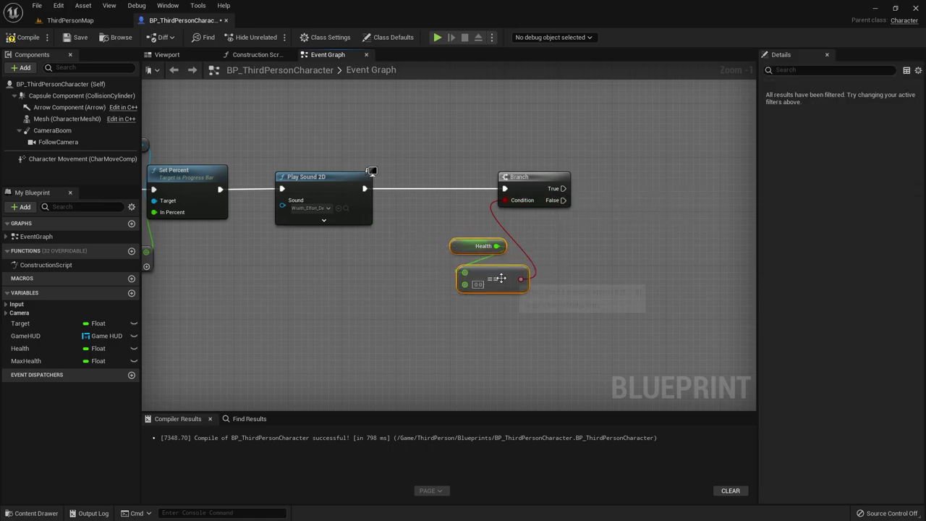
drag(500, 278, 466, 272)
click(445, 242)
drag(437, 237, 423, 245)
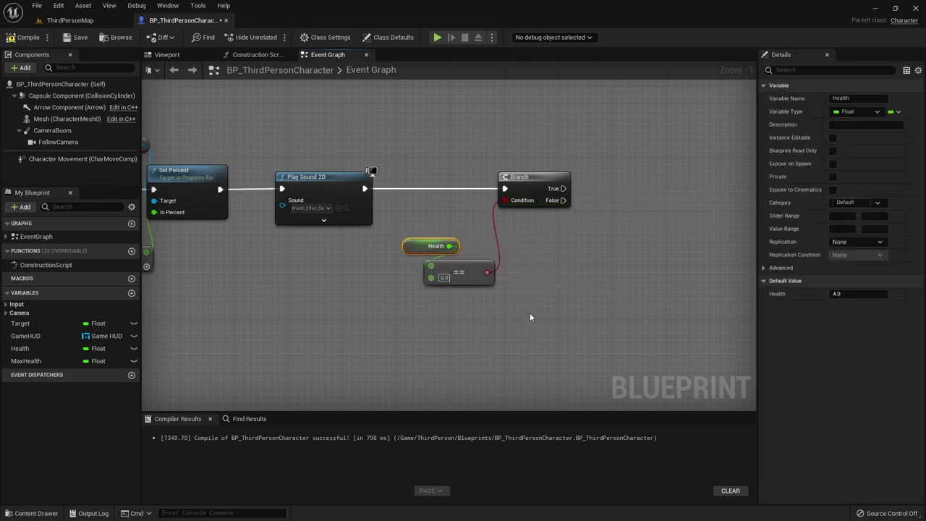
ctrl+click(463, 274)
drag(463, 274, 463, 239)
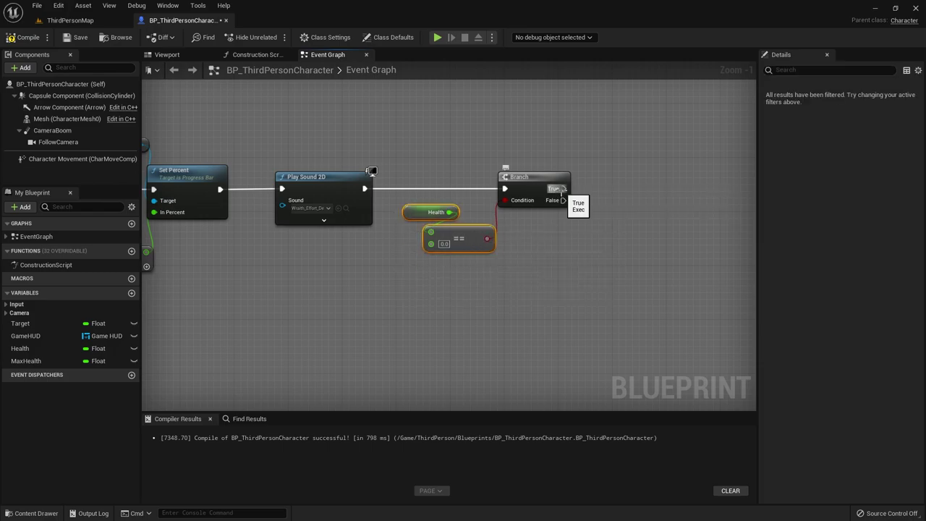
drag(562, 189, 565, 189)
drag(627, 193, 626, 165)
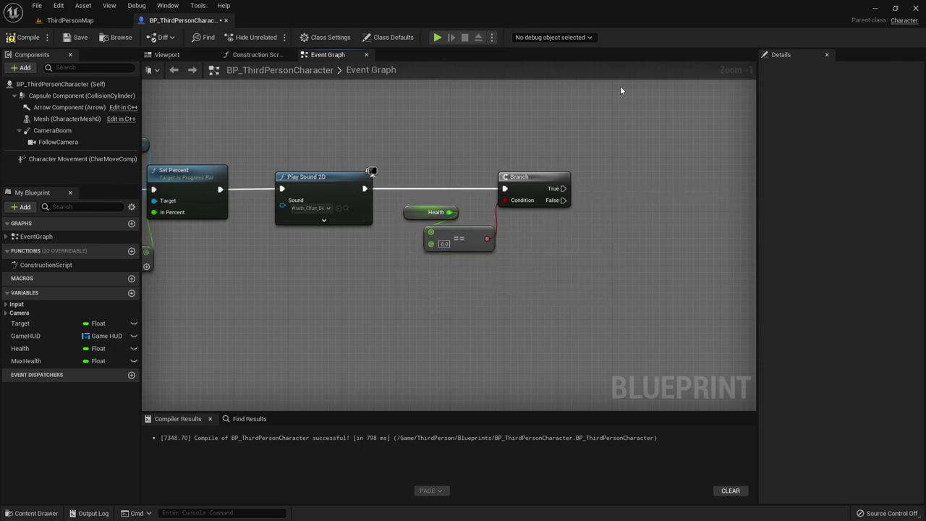
key(ctrl+space)
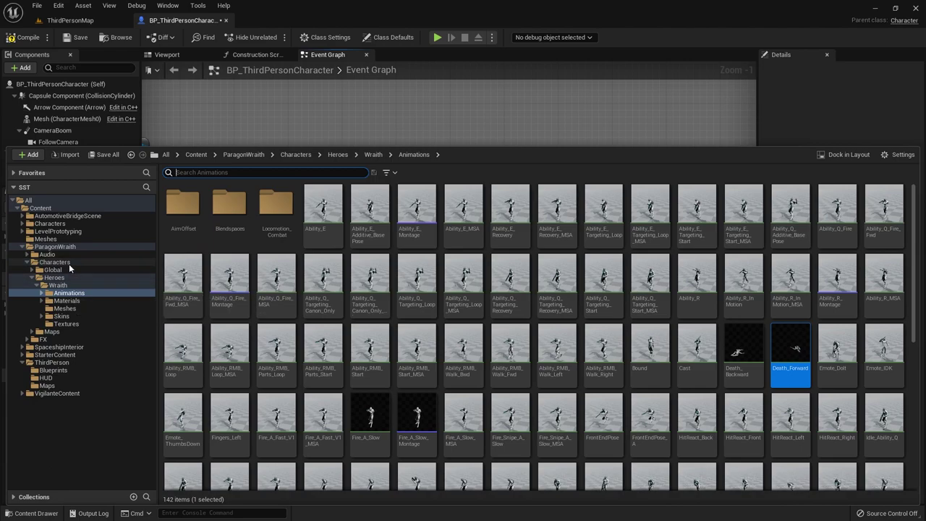
Browse the Content Drawer to Characters > Heroes > Wraith > Animations.
click(41, 262)
click(27, 263)
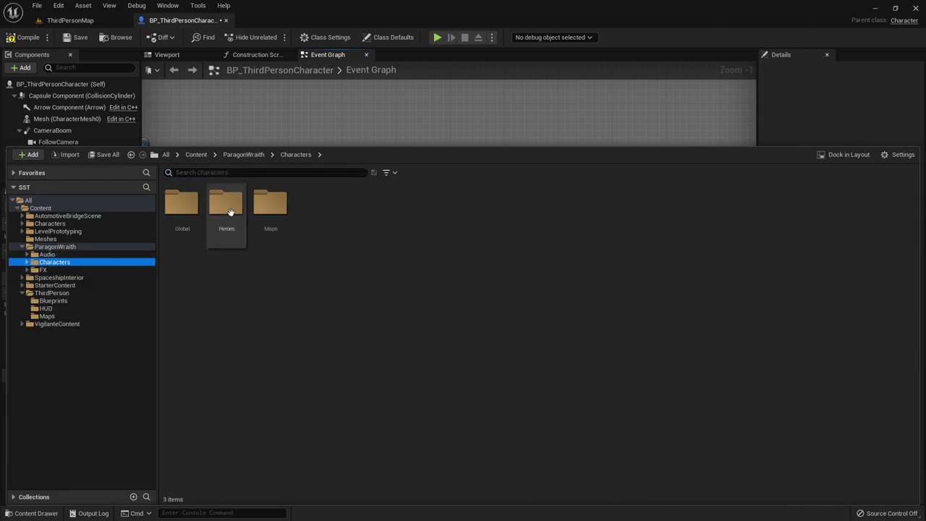
click(262, 288)
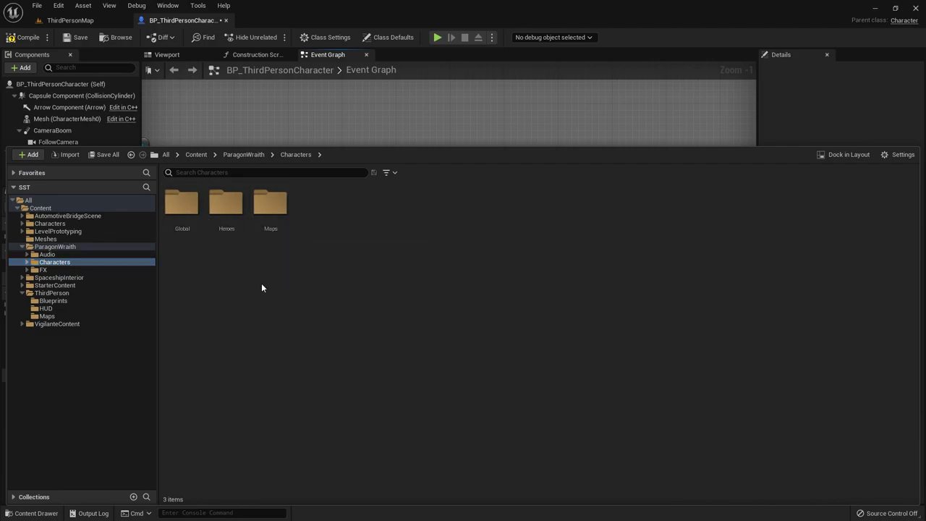
click(26, 264)
click(25, 255)
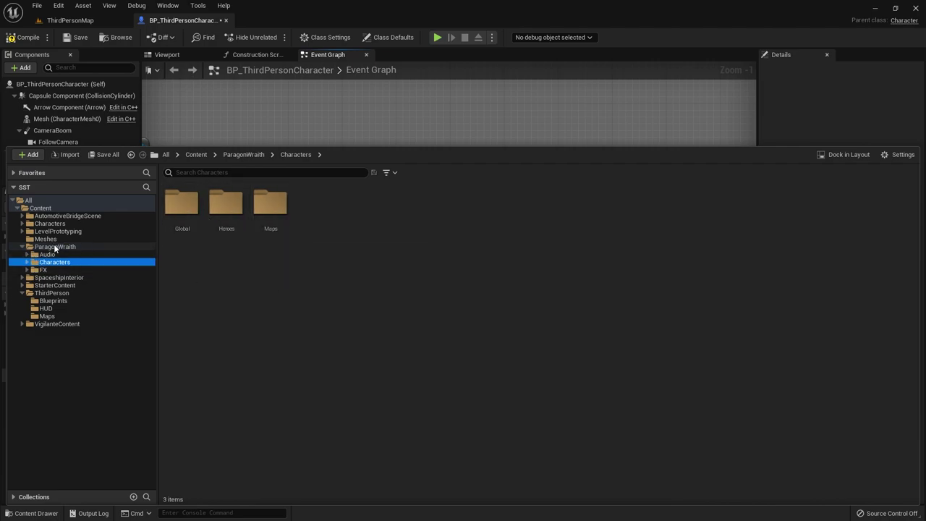
double_click(217, 211)
double_click(217, 210)
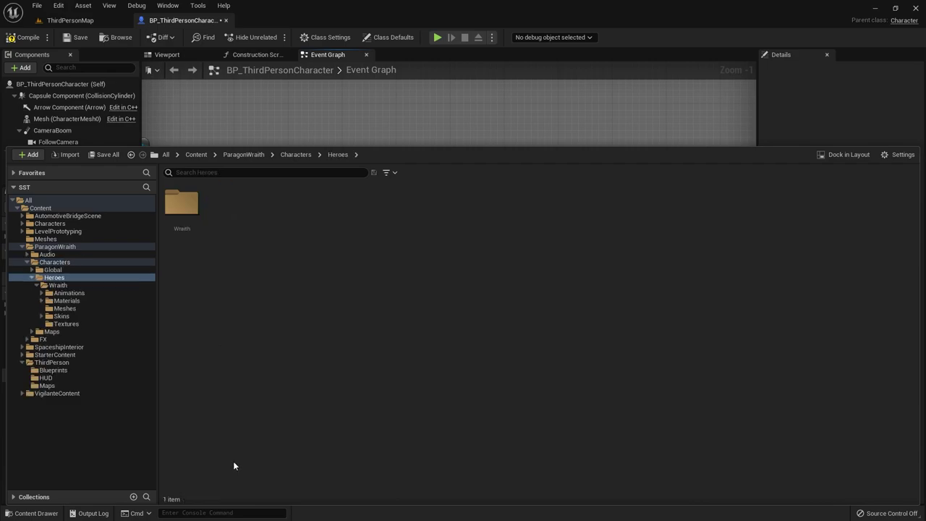
double_click(180, 204)
click(189, 209)
double_click(190, 209)
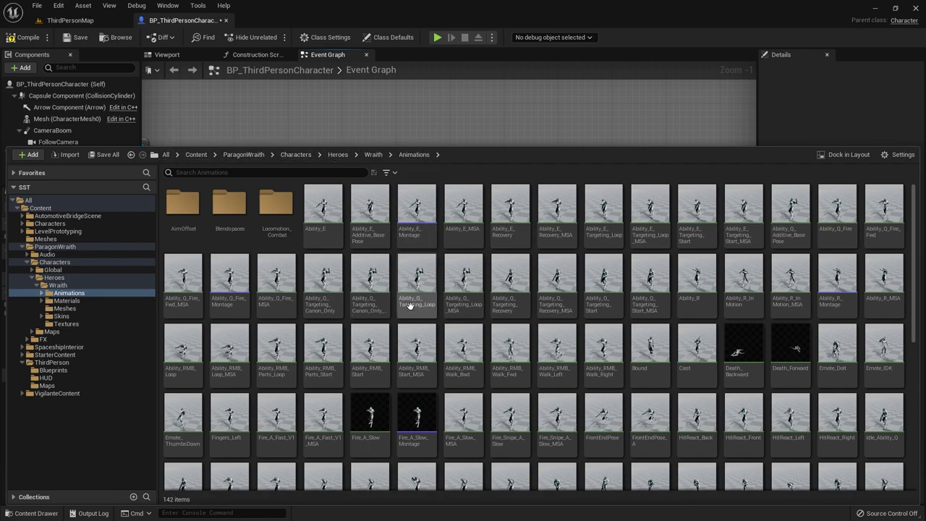
Filter the folder by 'death' and open Death_Backward in the animation editor.
click(269, 174)
text(death)
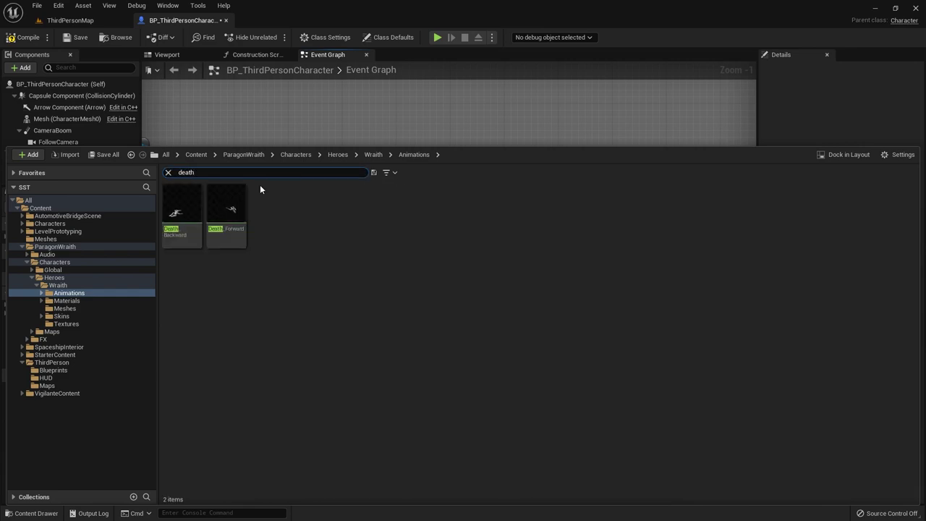
click(187, 202)
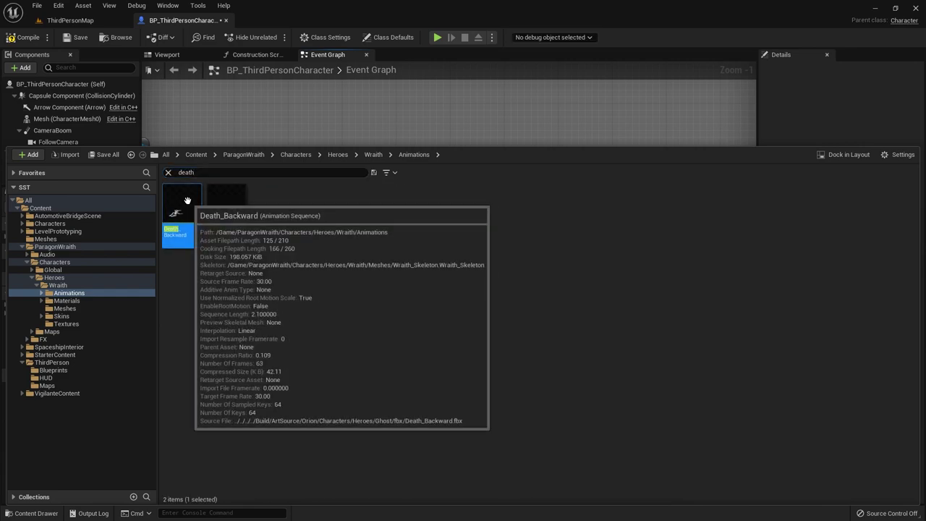
double_click(201, 216)
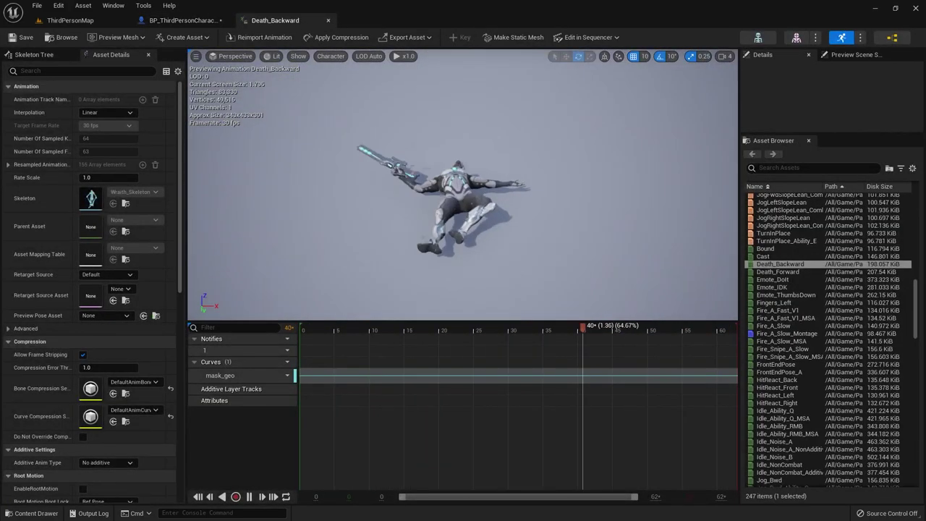
Zoom and orbit the Death_Backward preview to see the character clearly.
scroll(502, 212, down, 5)
right_drag(502, 211, 502, 181)
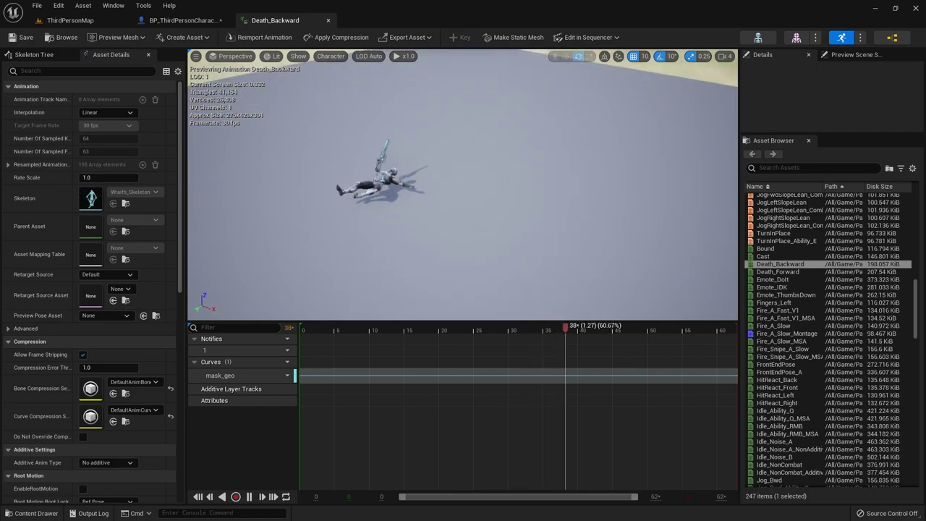
right_drag(454, 248, 453, 217)
Preview Death_Forward from the Content Drawer, then go back to the BP_ThirdPersonCharacter Event Graph.
key(ctrl+space)
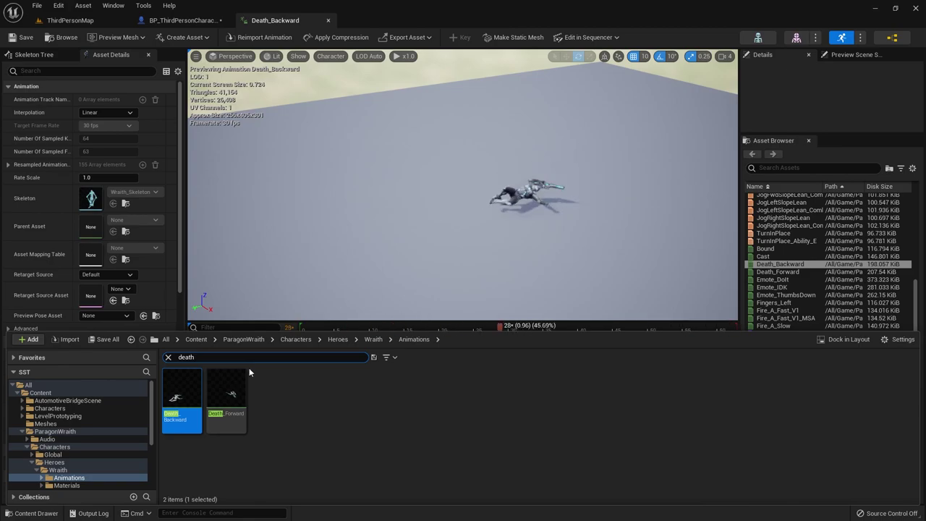
double_click(226, 398)
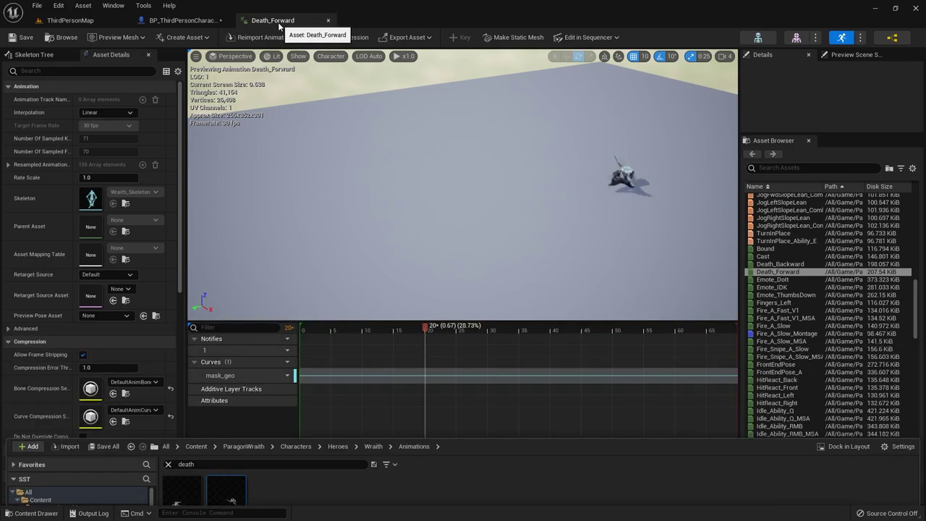
click(183, 20)
right_drag(619, 318, 478, 272)
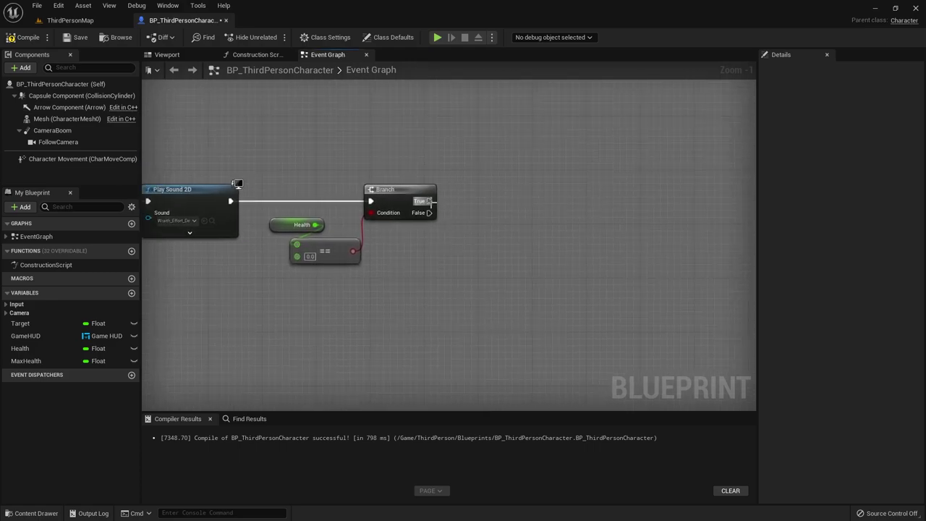
Wire a Play Animation node on Mesh from Branch True, set to Death_Forward.
drag(491, 198, 491, 198)
text(play a)
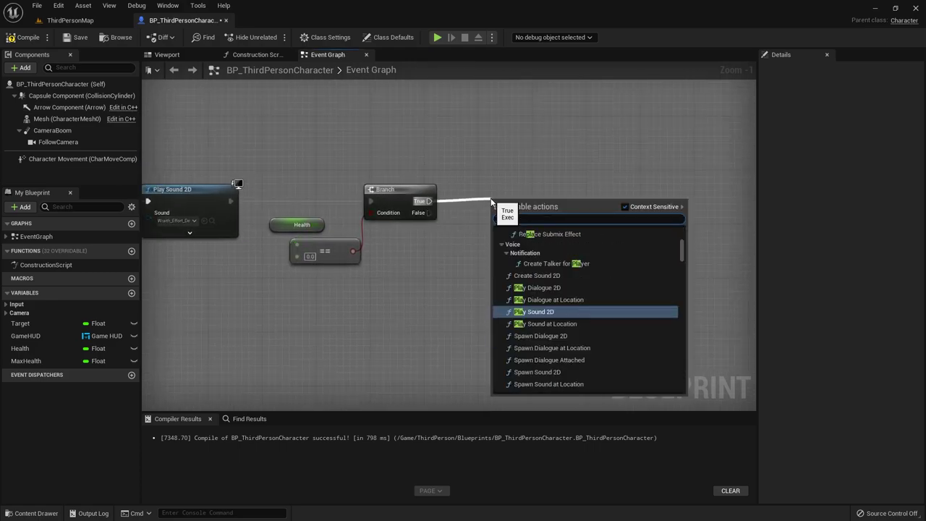
text(nima)
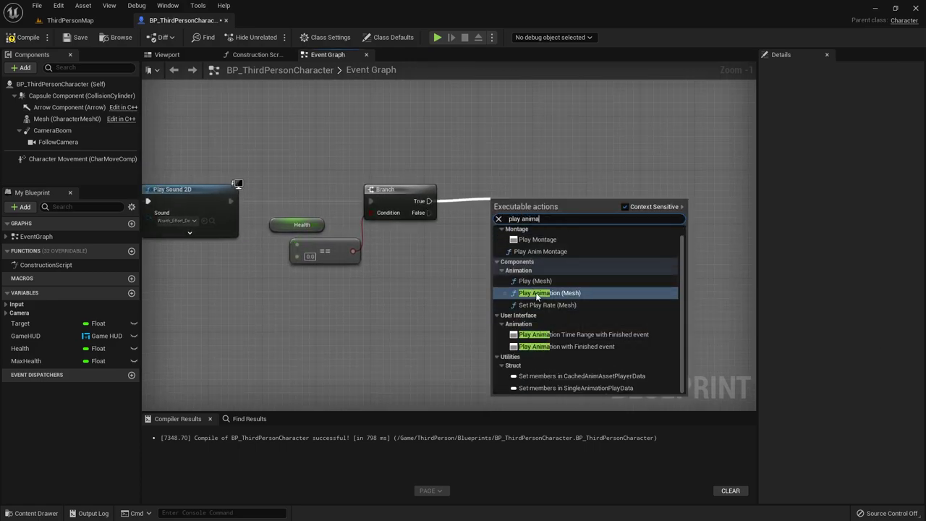
click(546, 293)
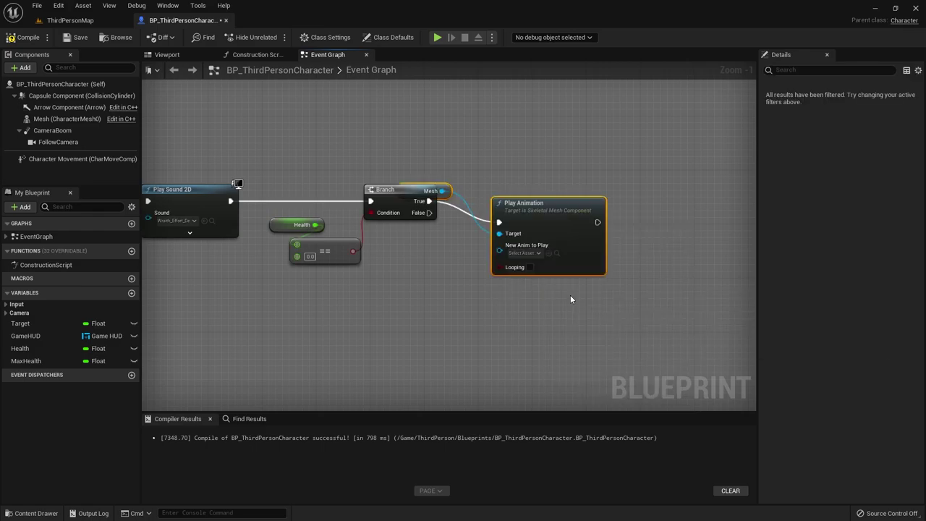
drag(549, 211, 549, 191)
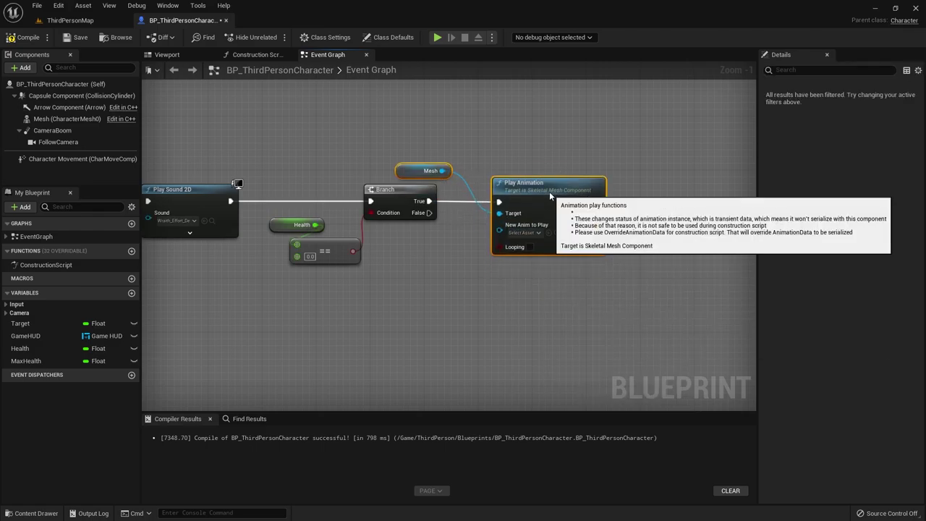
click(527, 233)
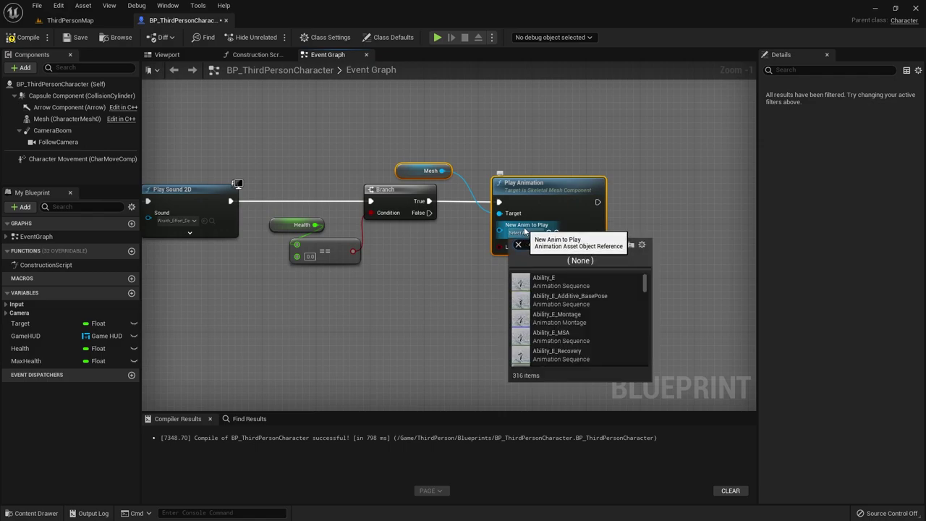
text(Dea)
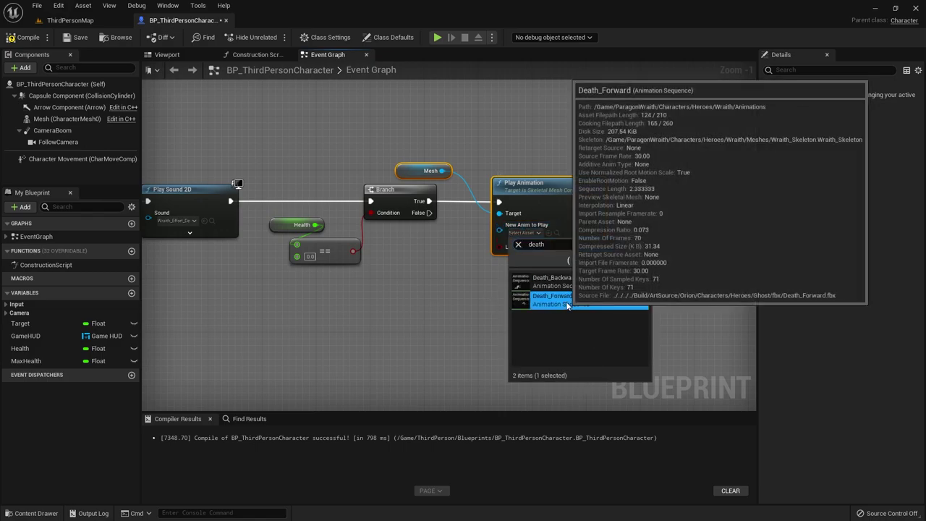
click(551, 300)
click(432, 165)
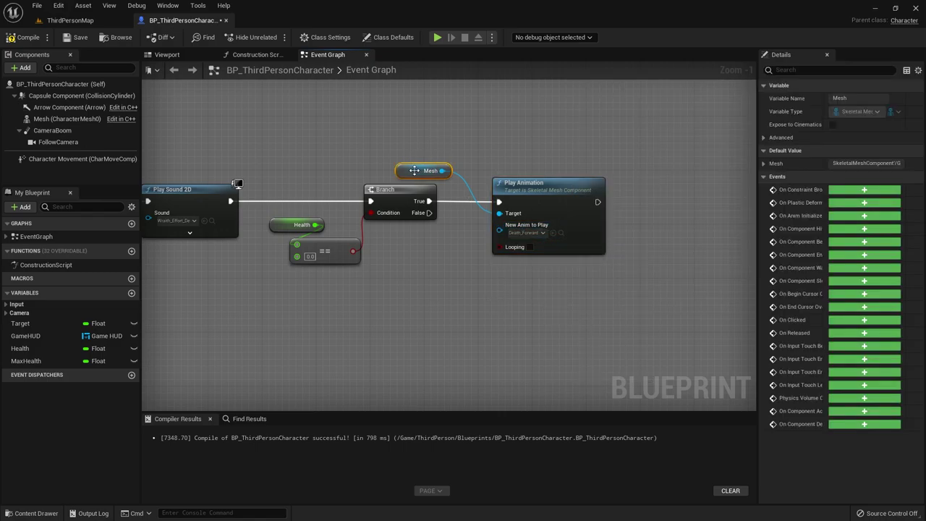
drag(432, 165, 500, 151)
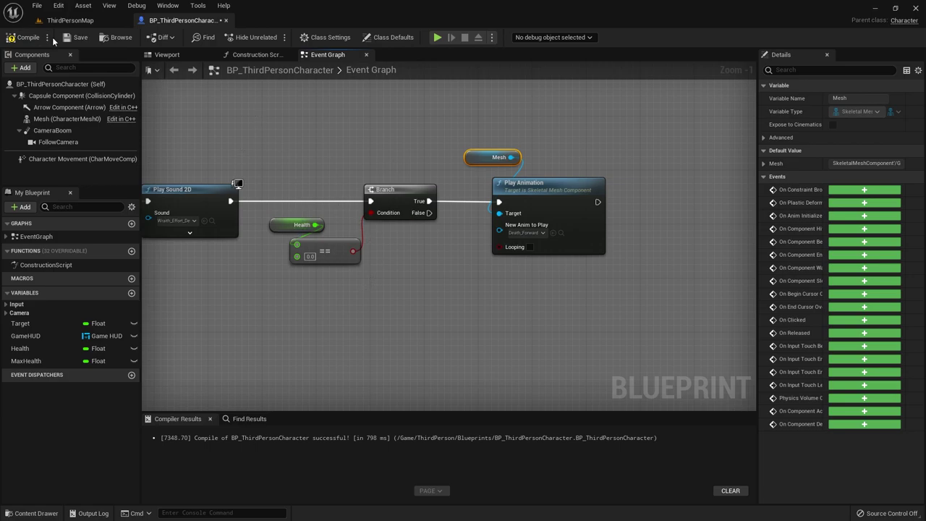
Save the blueprint, play-test ThirdPersonMap to watch the collapse, then return to the blueprint.
click(75, 36)
click(70, 20)
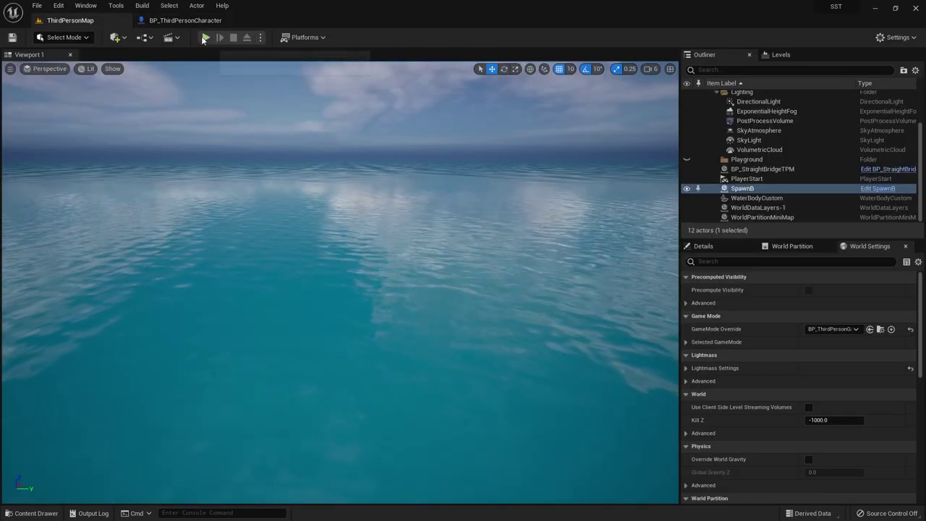
key(alt+p)
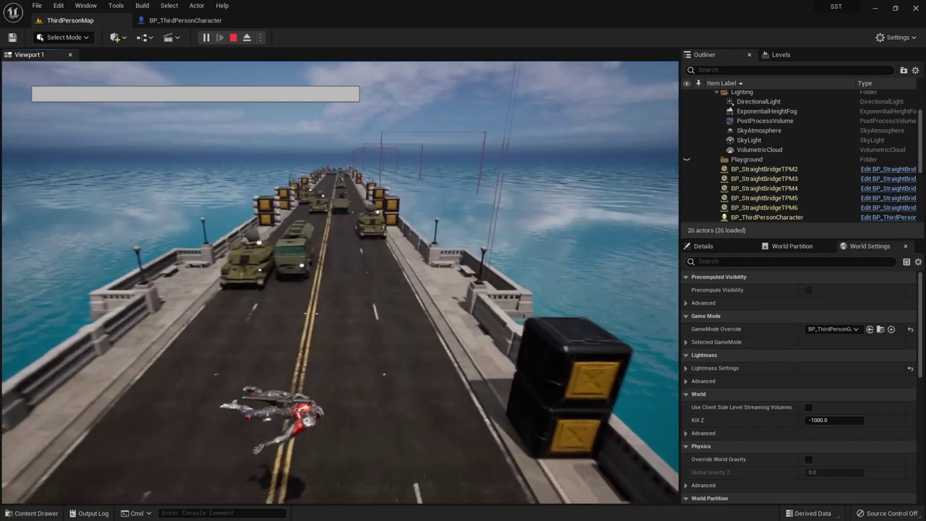
key(Escape)
click(187, 21)
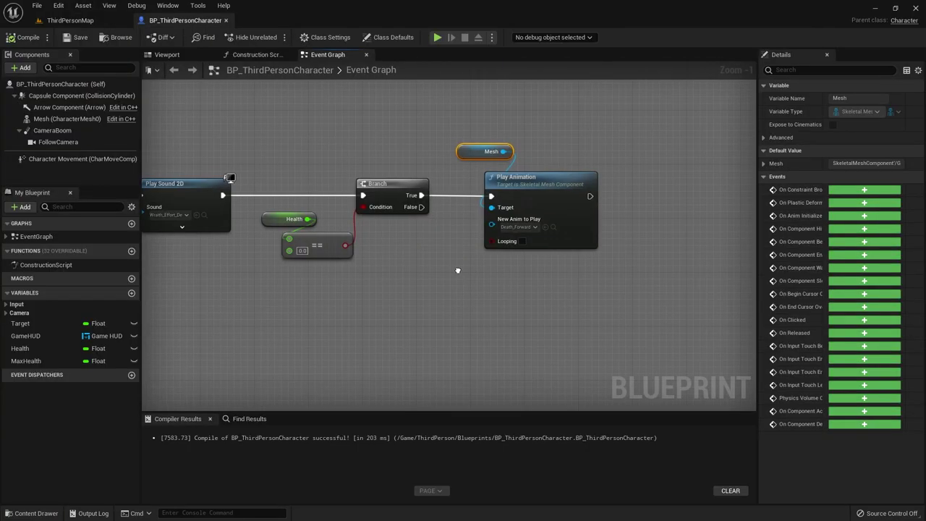
Move the Mesh and Play Animation nodes right to free space after the Branch.
right_drag(448, 218, 359, 220)
drag(359, 88, 523, 254)
mouse_move(447, 180)
mouse_down()
mouse_move(582, 196)
mouse_move(582, 182)
mouse_up()
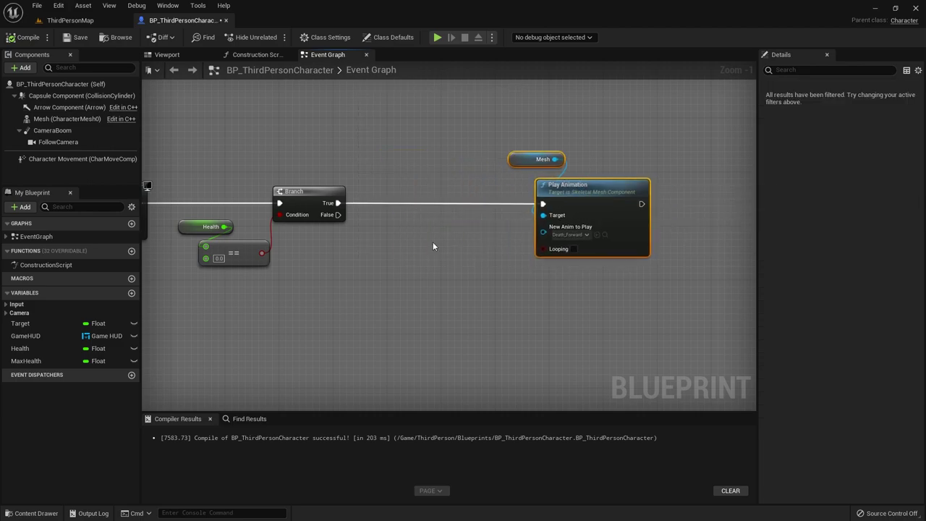
click(434, 248)
Insert a Do Once node between Branch True and Play Animation, then compile and save.
drag(334, 203, 381, 202)
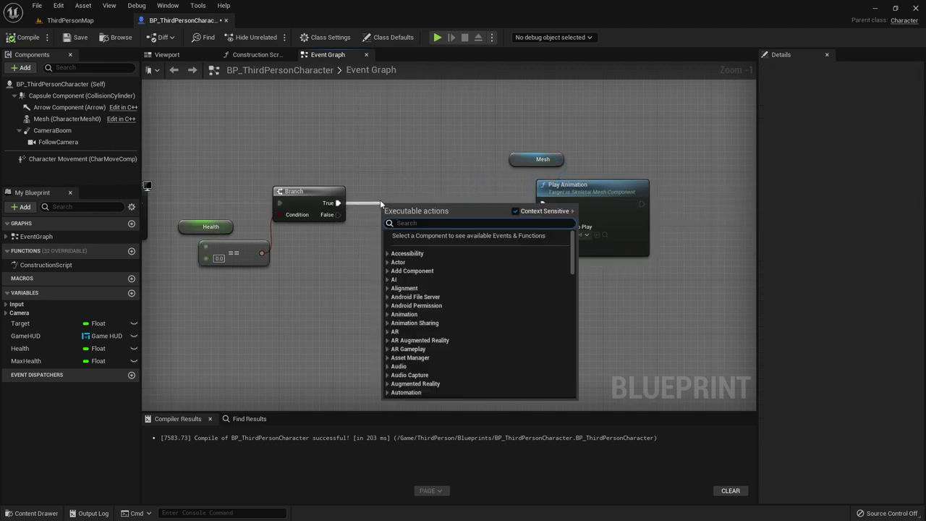
text(do once)
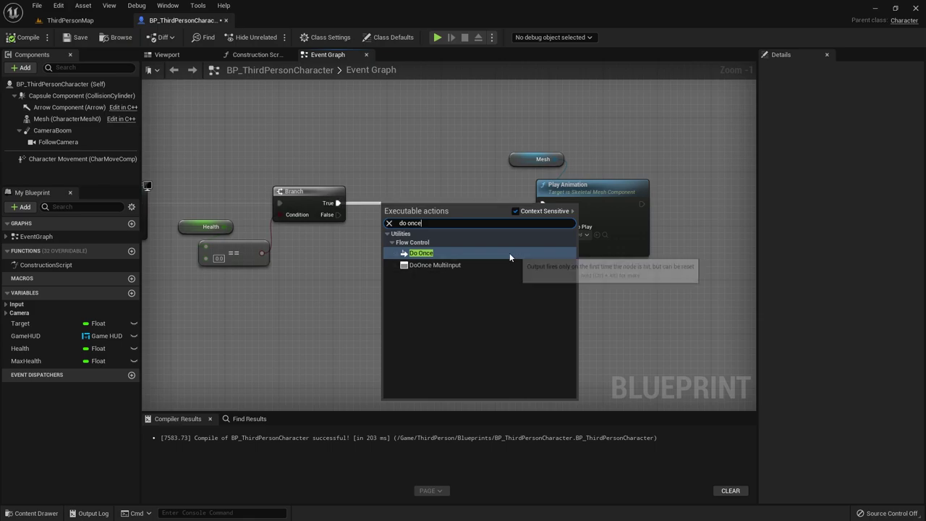
click(509, 253)
drag(440, 178, 427, 193)
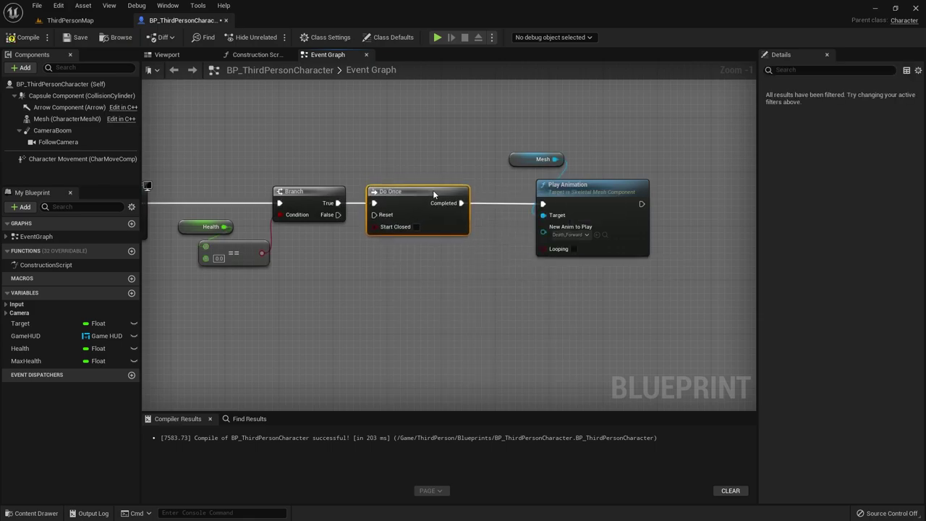
click(466, 277)
drag(564, 186, 530, 186)
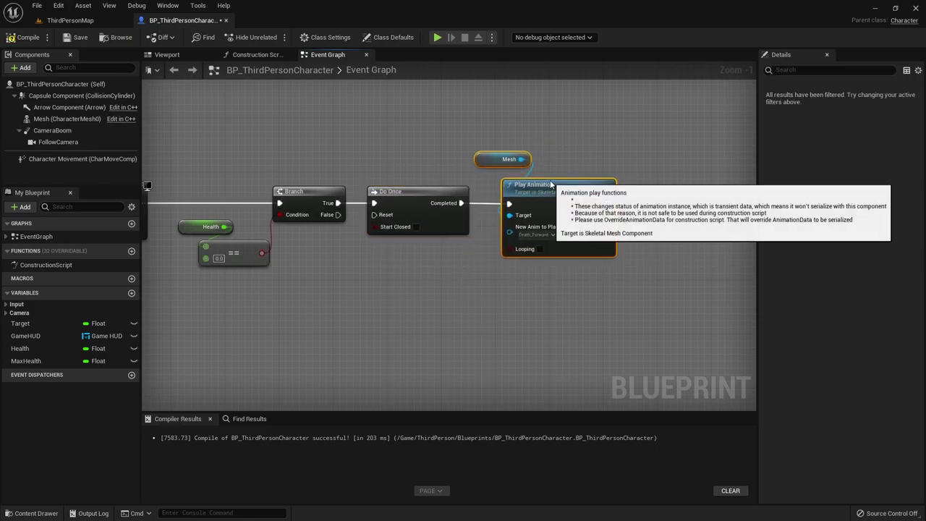
click(75, 40)
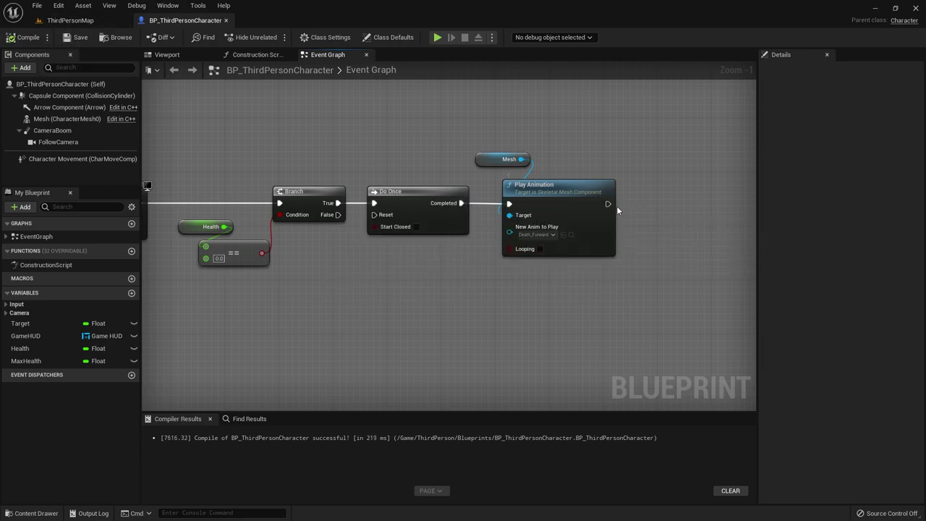
Try wiring from Do Once's Completed output, then dismiss the menu and clear selection.
drag(667, 205, 667, 204)
click(447, 205)
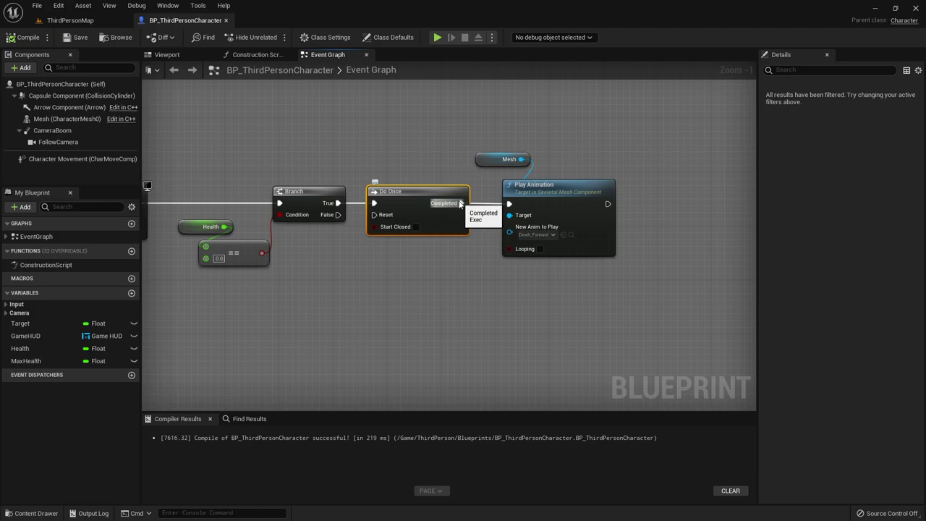
drag(460, 203, 505, 206)
click(486, 214)
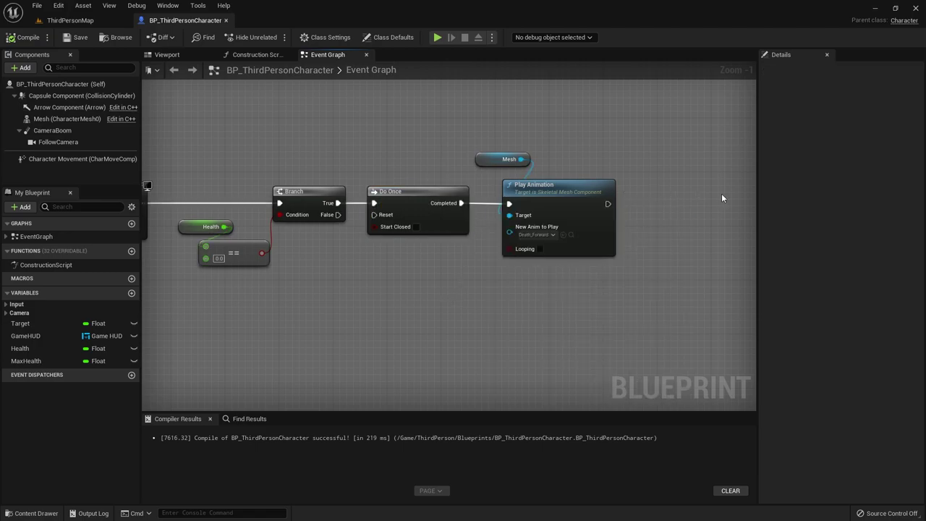
Play ThirdPersonMap until the character dies once and stays down, then reopen the blueprint's death nodes.
click(60, 22)
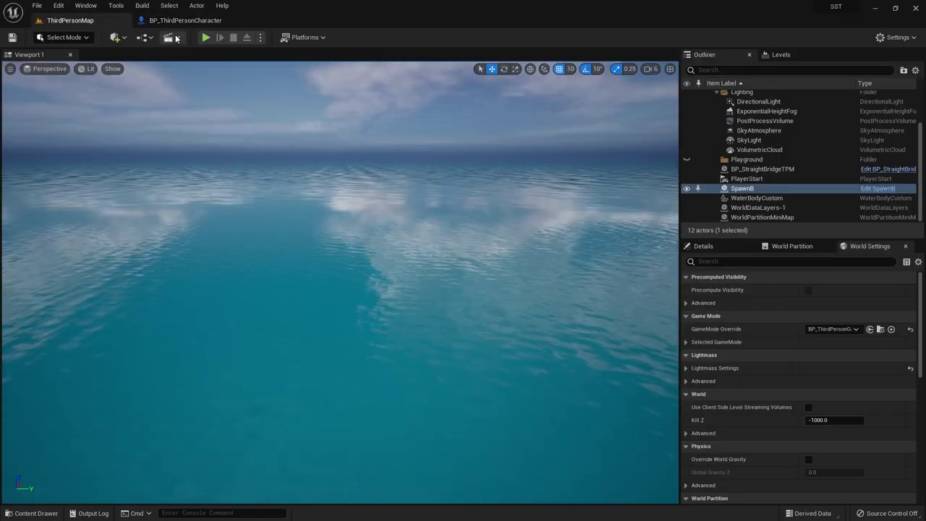
click(206, 37)
click(328, 299)
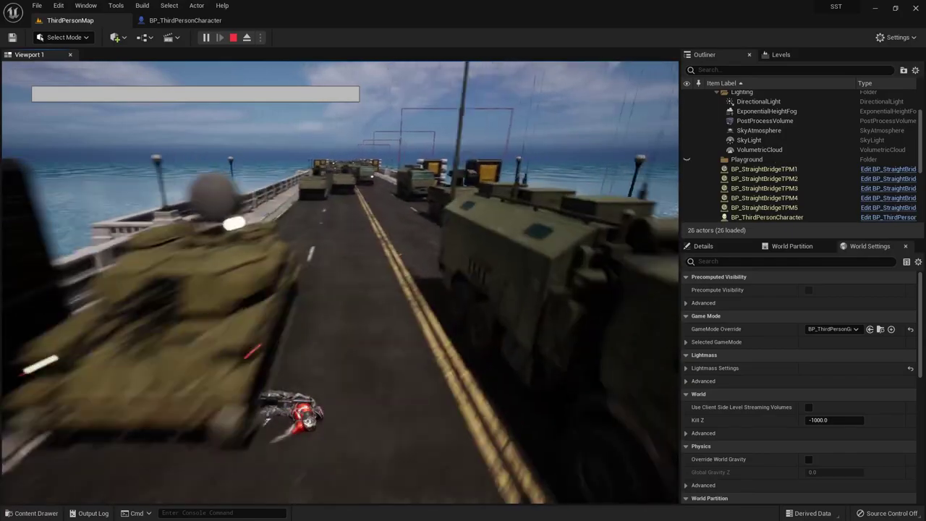
key(Escape)
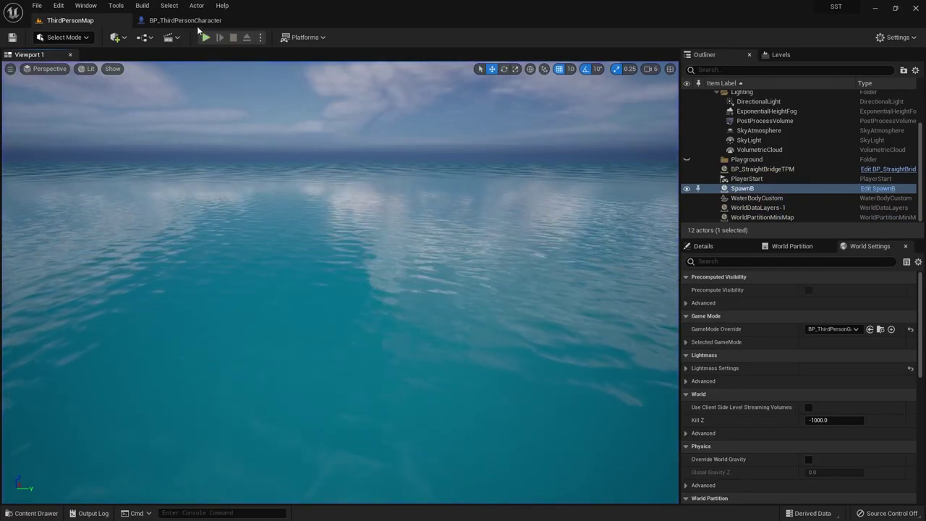
click(194, 22)
right_drag(456, 277, 386, 275)
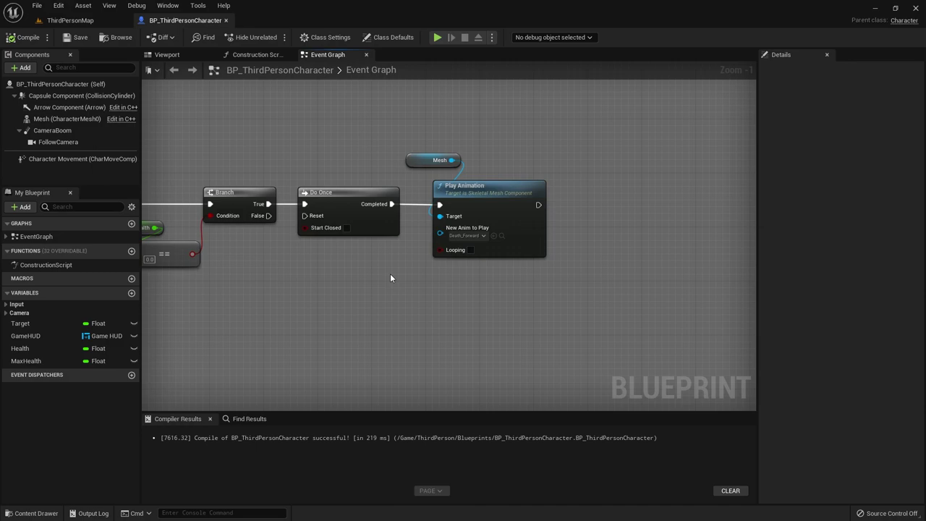
Chain a Disable Input node (target self) after Play Animation and return to ThirdPersonMap.
right_drag(583, 311, 447, 259)
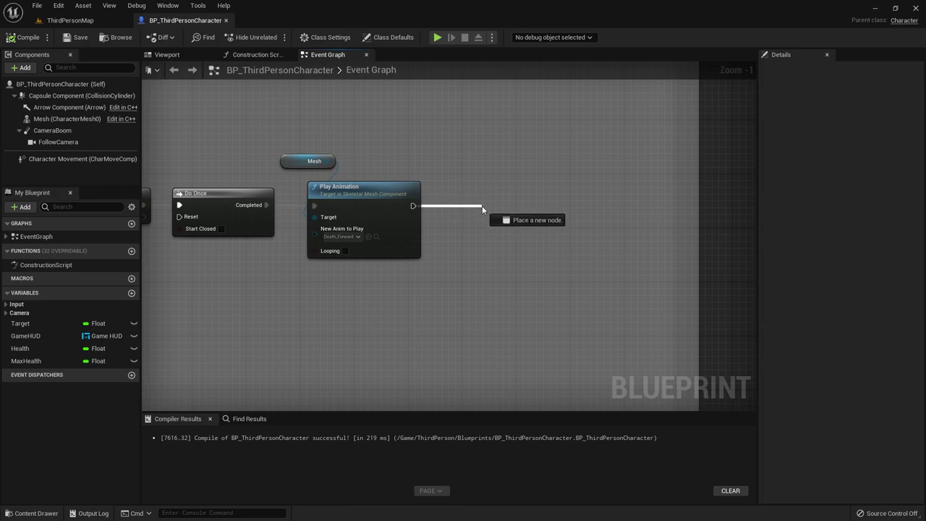
drag(470, 215, 482, 206)
text(able)
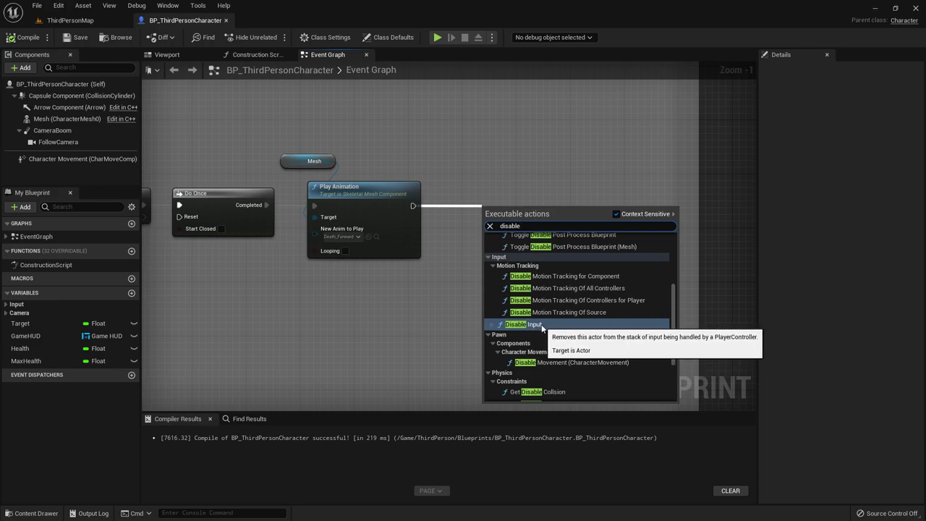
click(542, 328)
drag(514, 209, 514, 183)
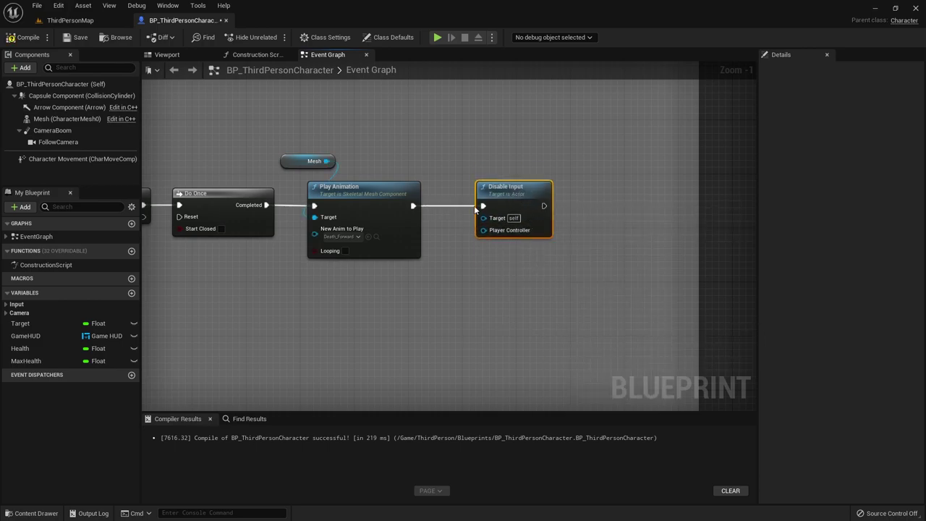
click(405, 158)
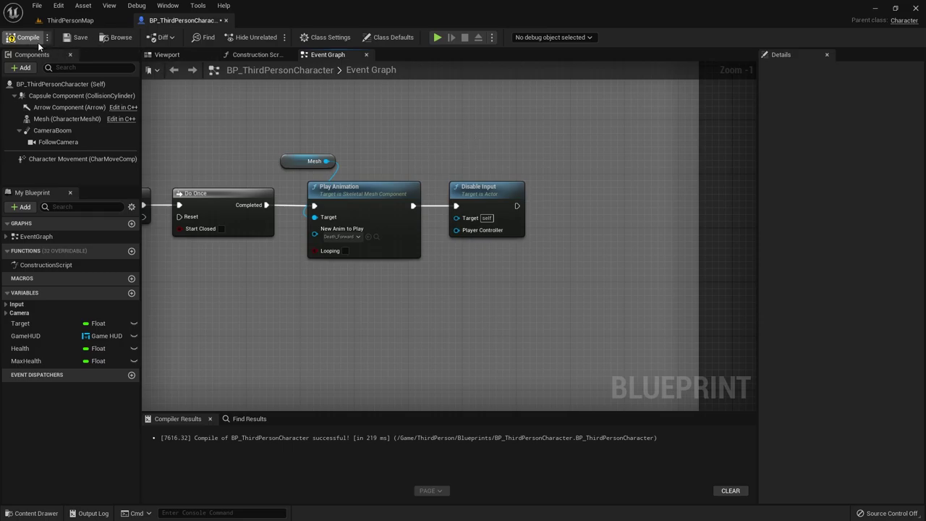
click(71, 20)
Play the level to see the character collapse on the bridge, then reopen BP_ThirdPersonCharacter.
click(204, 38)
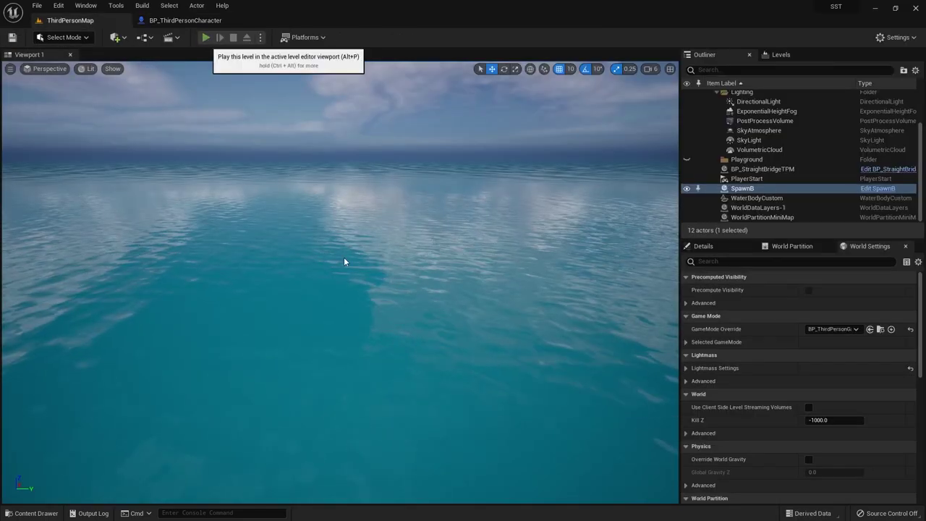
click(338, 266)
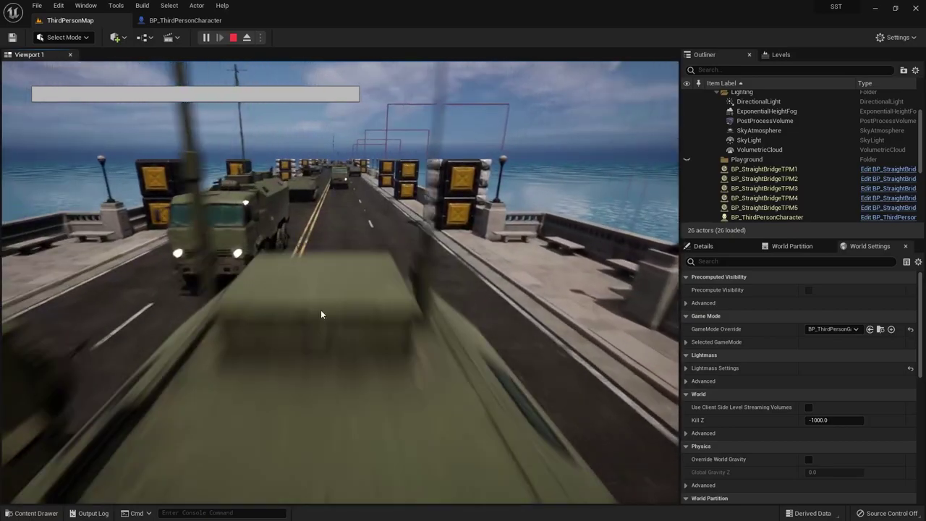
key(Escape)
click(182, 20)
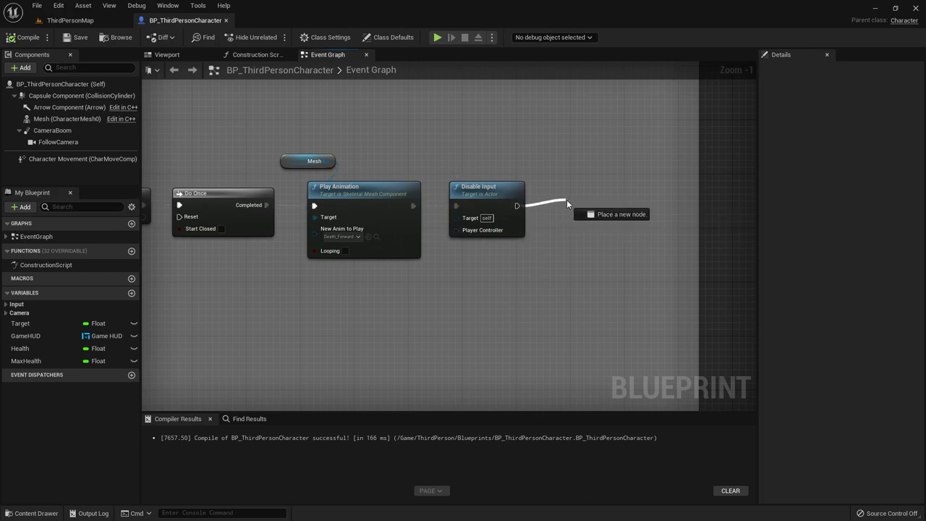
Add a Disable Movement (Character Movement) node after Disable Input, with its getter placed above it.
drag(579, 207, 580, 208)
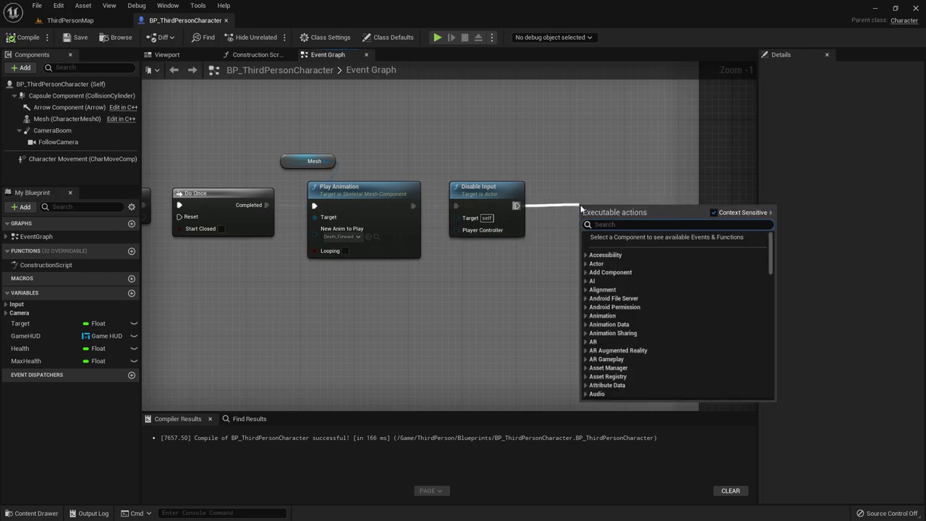
text(disable)
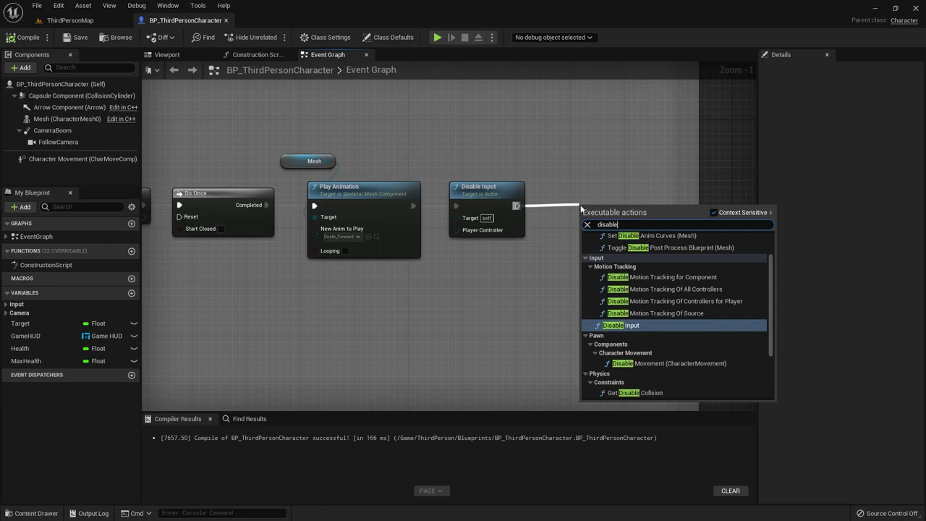
text( m)
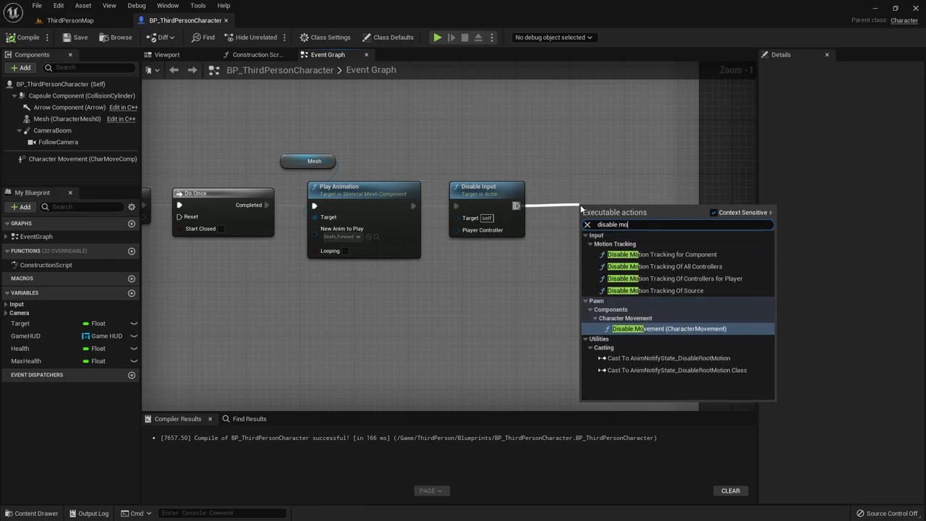
text(ove)
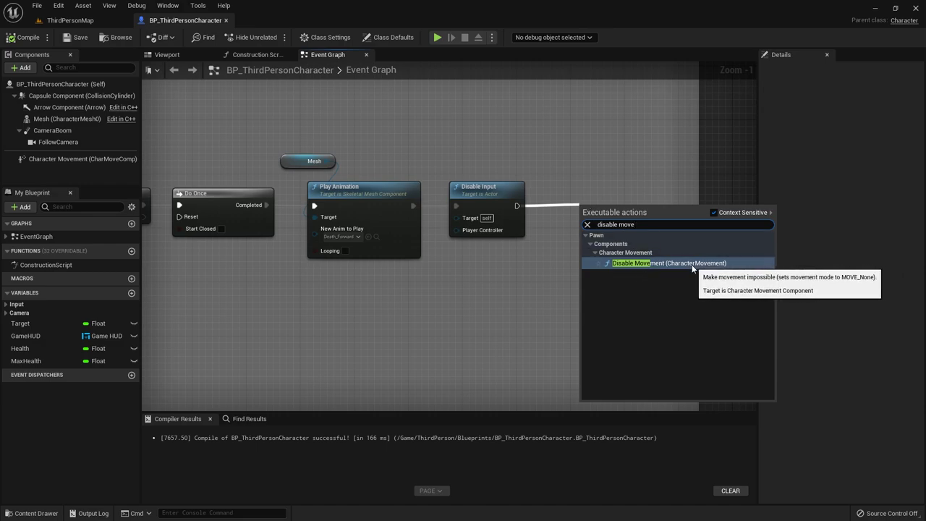
click(653, 264)
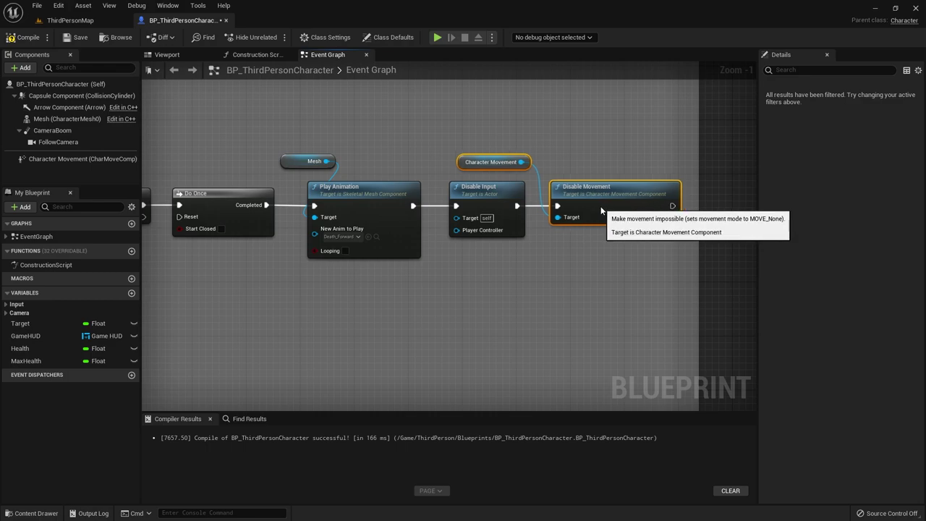
click(491, 161)
drag(492, 161, 577, 160)
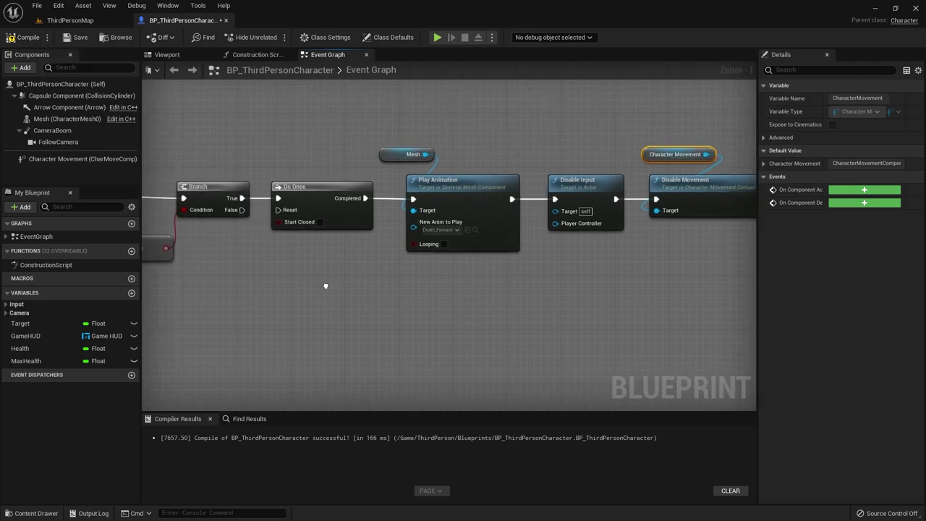
Pan across the Branch, Do Once and death action nodes to review the chain, then bring up ThirdPersonMap.
right_drag(209, 260, 381, 255)
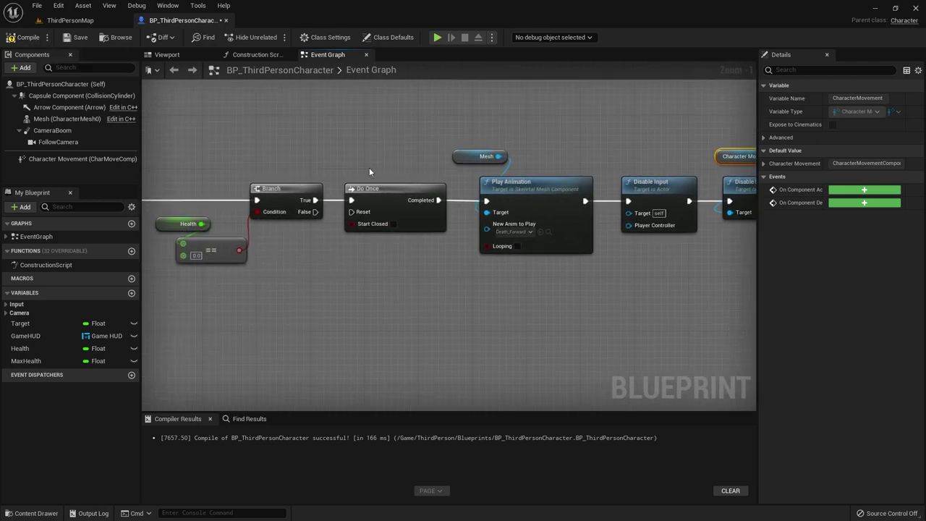
click(390, 210)
right_drag(588, 389, 448, 380)
drag(363, 107, 630, 295)
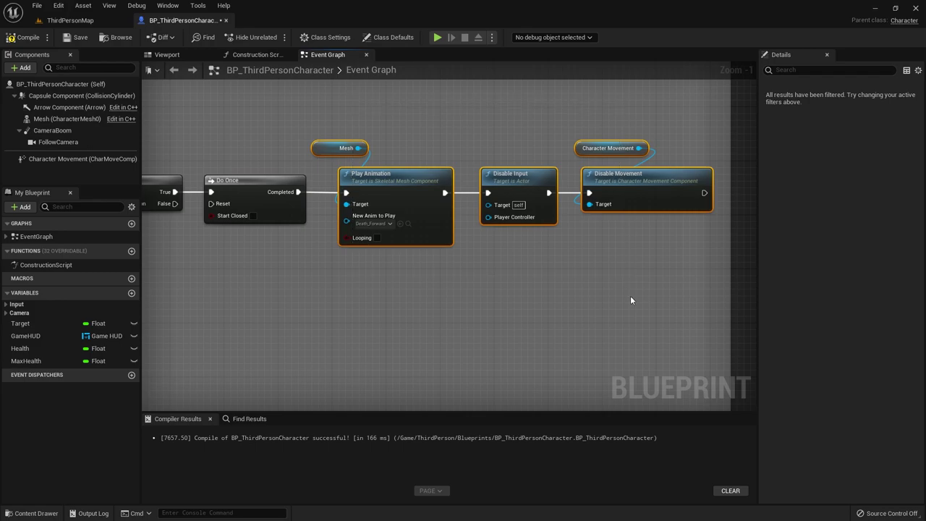
click(630, 295)
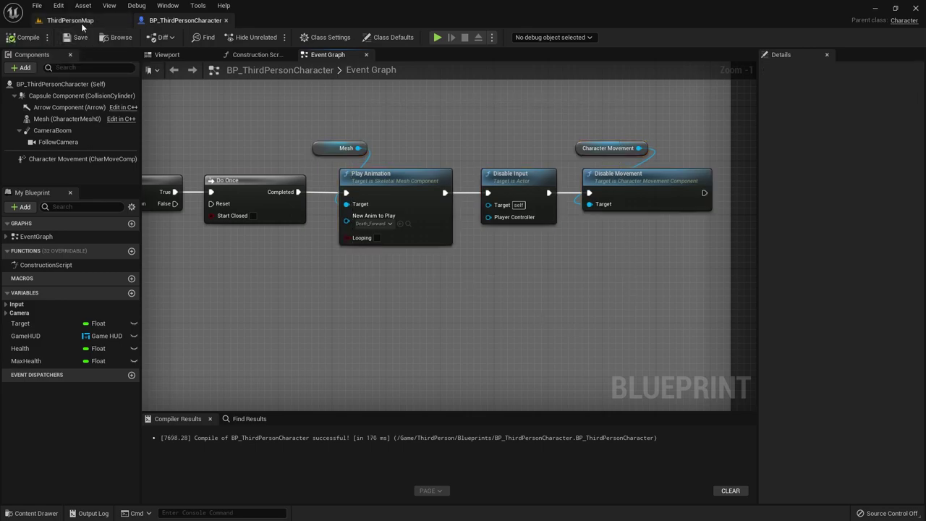
click(81, 24)
Play-test ThirdPersonMap twice to watch the character die, then view the Set Percent and Health Bar nodes.
click(207, 37)
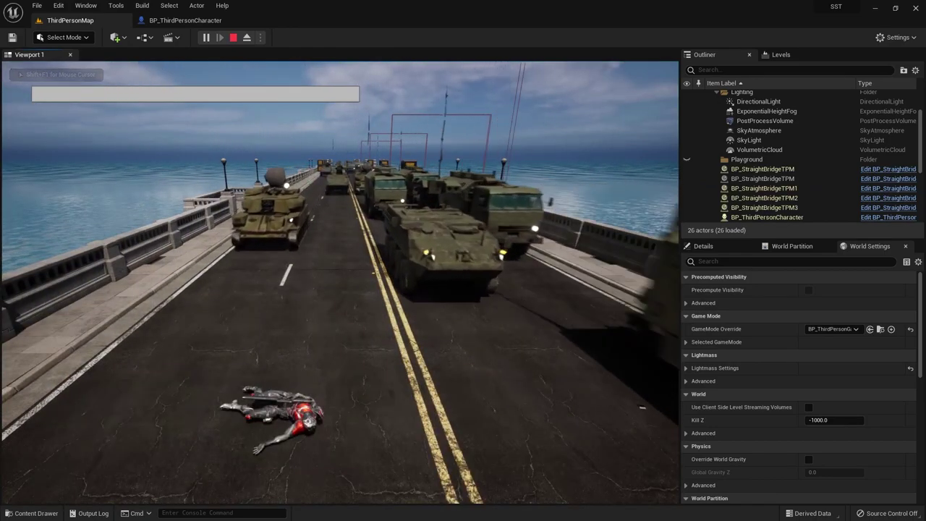
key(Escape)
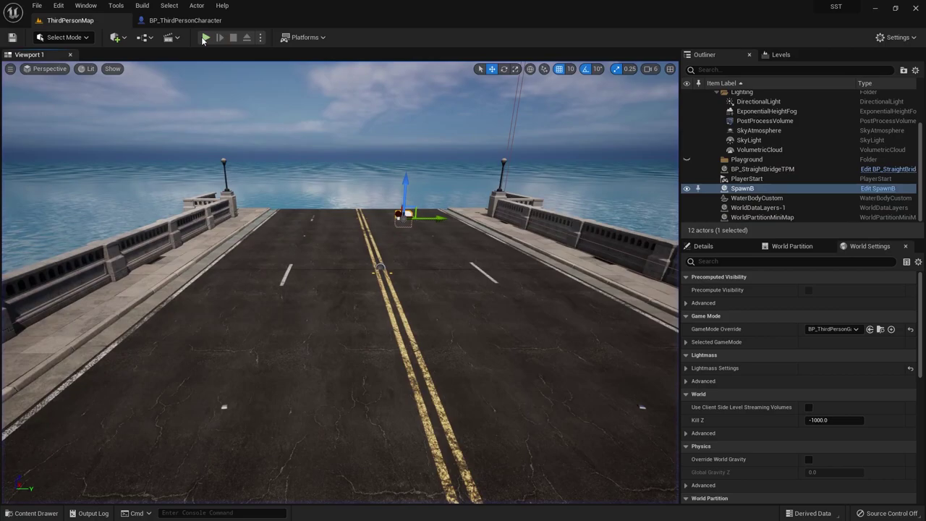
key(alt+p)
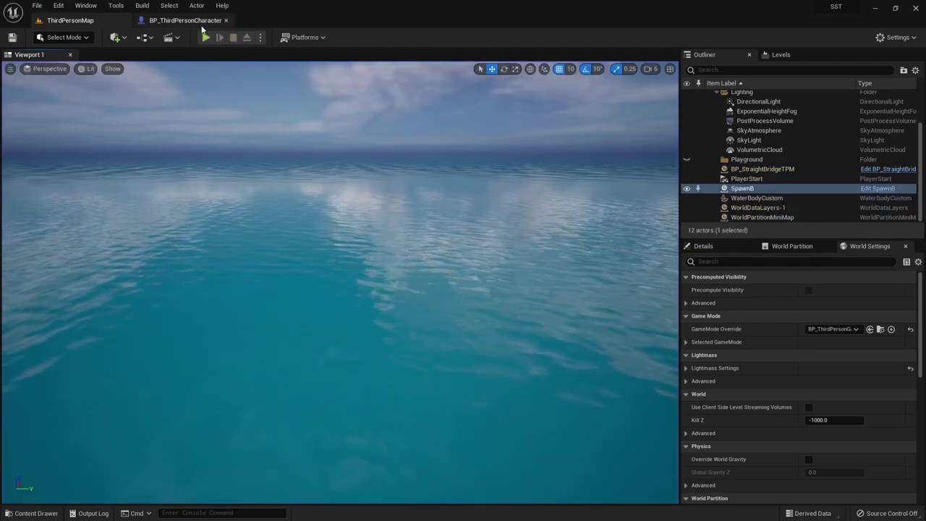
key(Escape)
right_drag(232, 244, 287, 215)
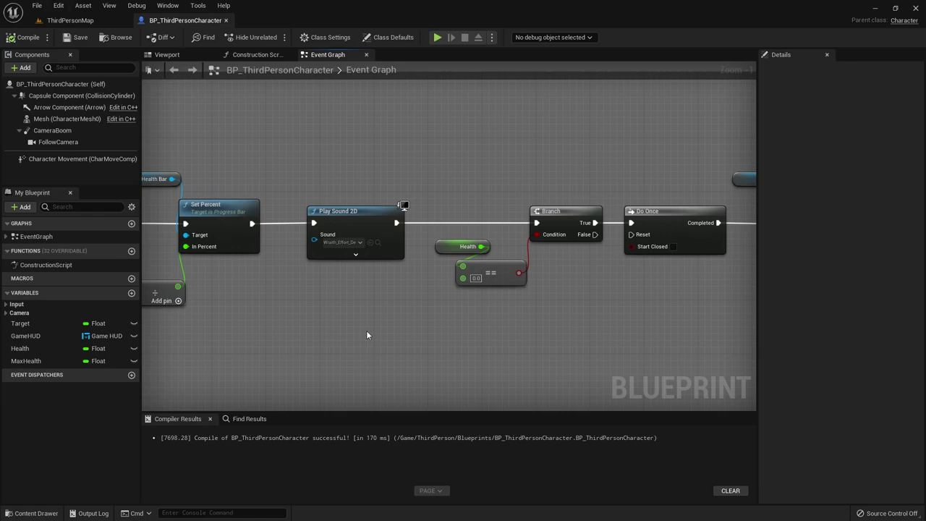
scroll(361, 273, down, 2)
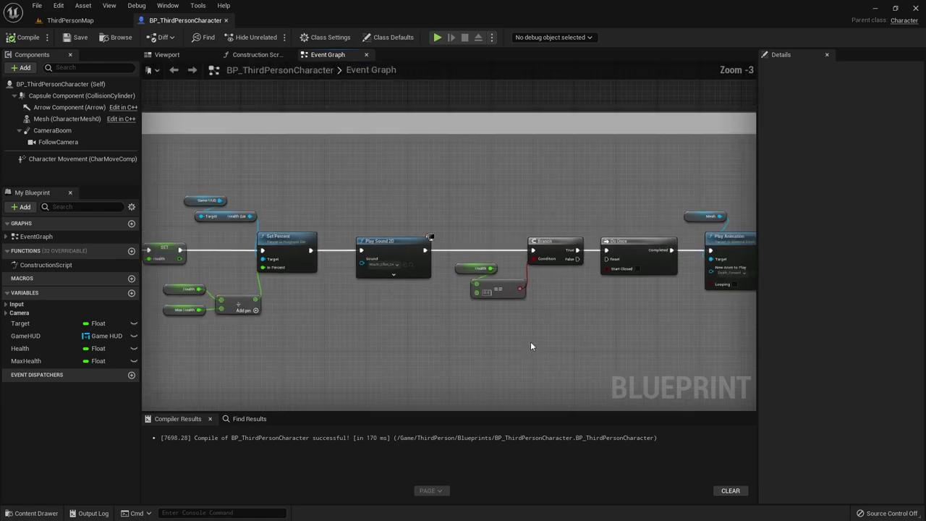
right_drag(530, 341, 386, 317)
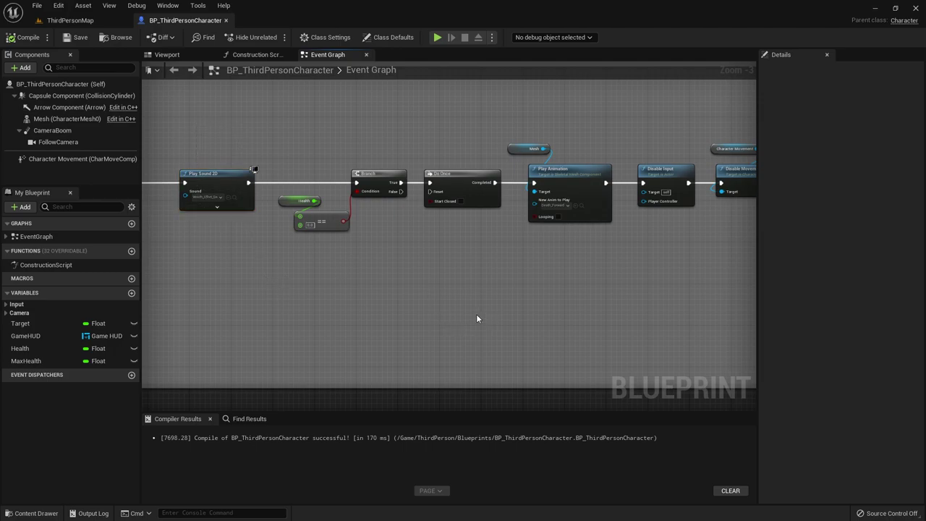
scroll(476, 314, up, 2)
right_drag(460, 311, 691, 368)
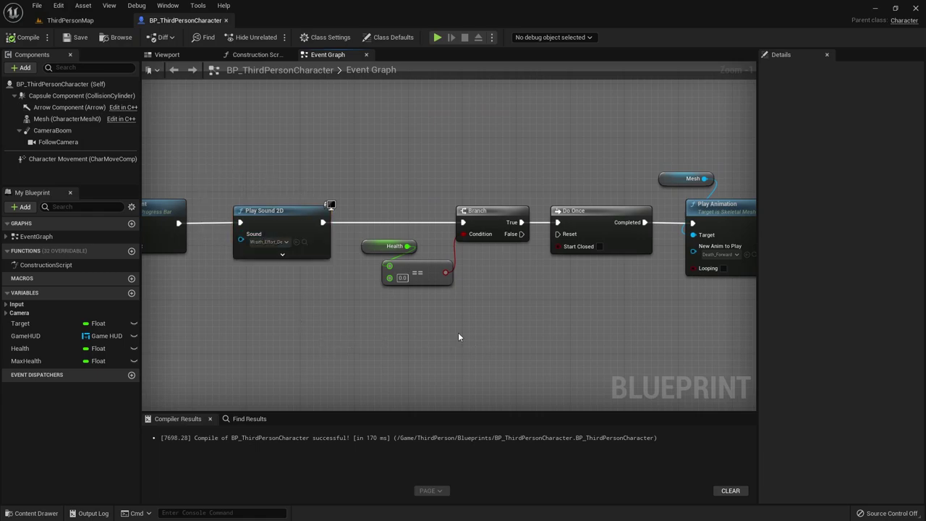
right_drag(458, 334, 643, 332)
right_drag(544, 284, 281, 247)
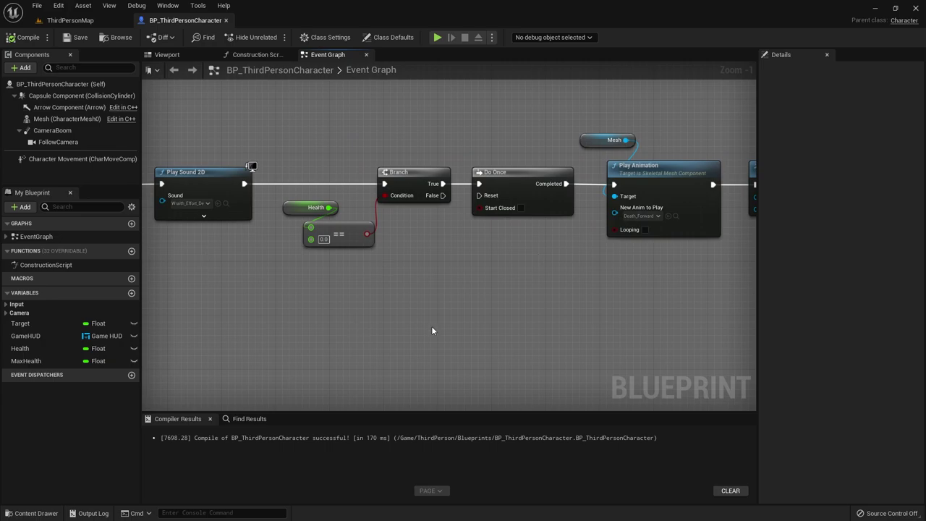
right_drag(506, 310, 368, 304)
scroll(549, 208, down, 1)
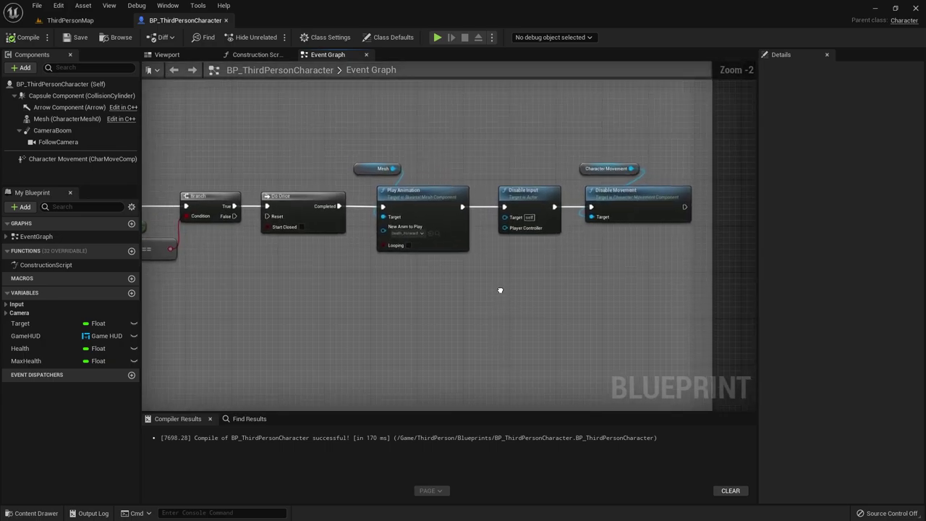
right_drag(500, 290, 564, 290)
scroll(526, 315, up, 1)
right_drag(526, 315, 425, 336)
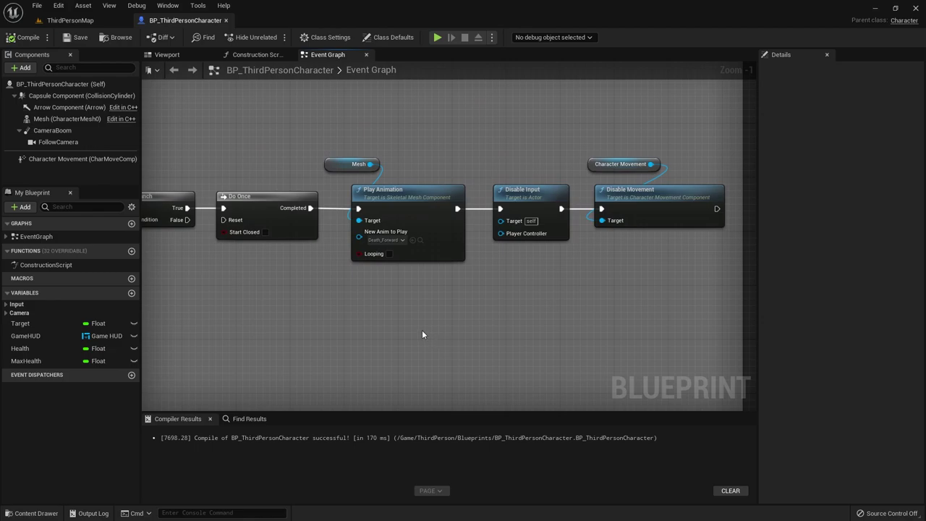
scroll(499, 330, down, 1)
right_drag(500, 294, 421, 293)
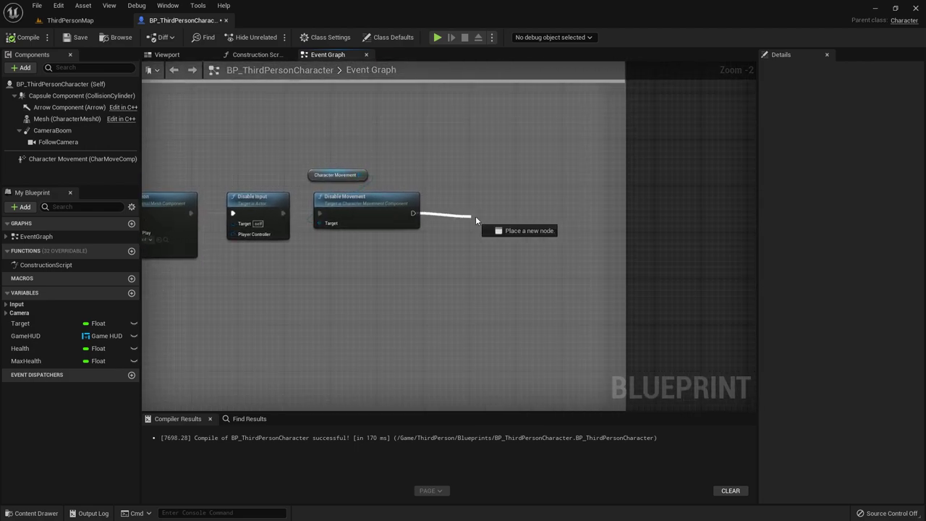
Search 'dest' from Disable Movement's exec pin to append Destroy Actor, then show ThirdPersonMap.
drag(482, 215, 482, 215)
text(dest)
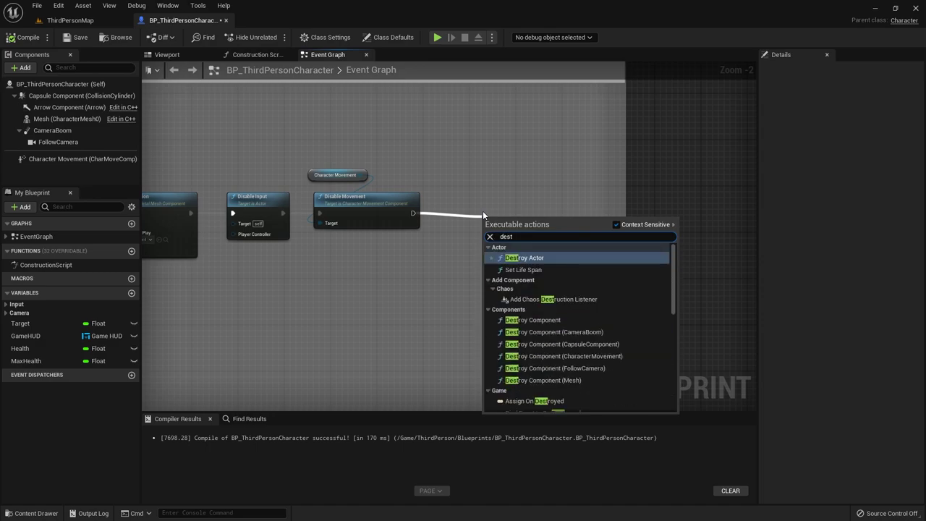
key(Return)
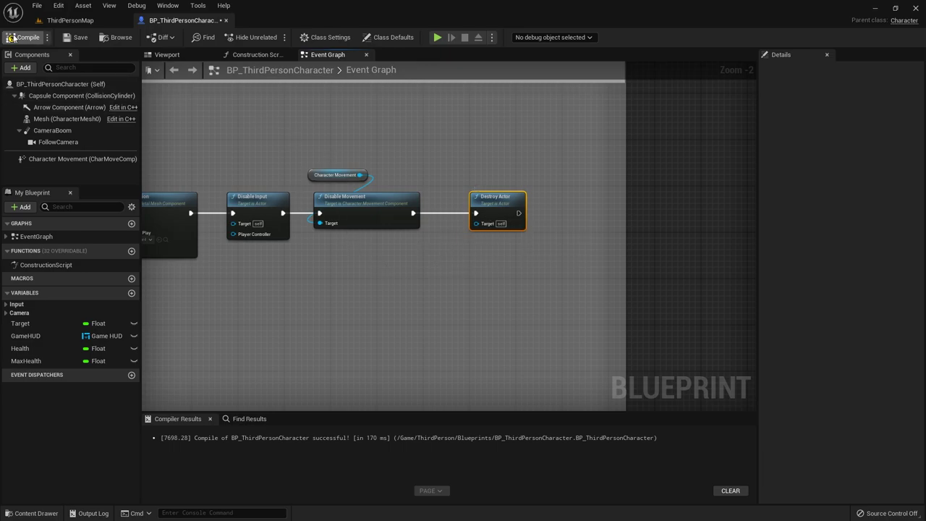
click(70, 20)
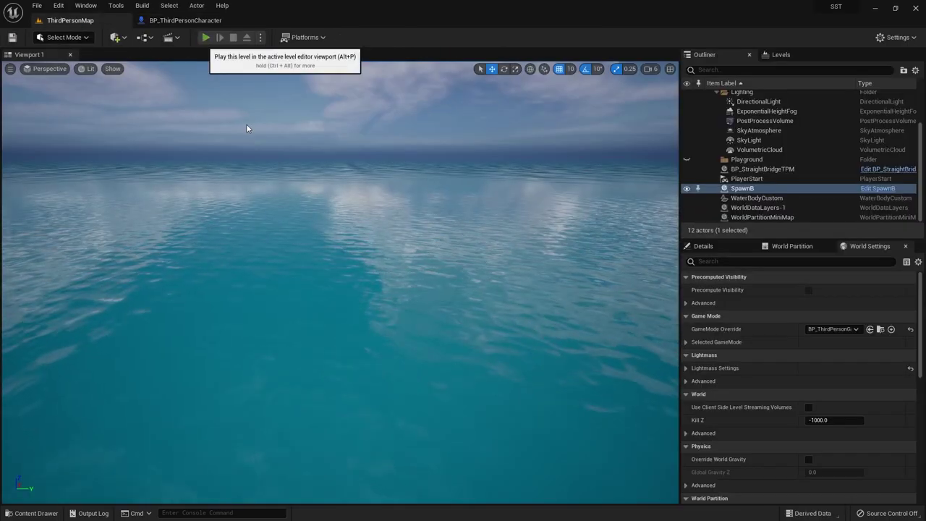
Run a Play-in-Editor test, free the mouse with Shift+F1, stop it, and scroll the Message Log errors.
click(203, 39)
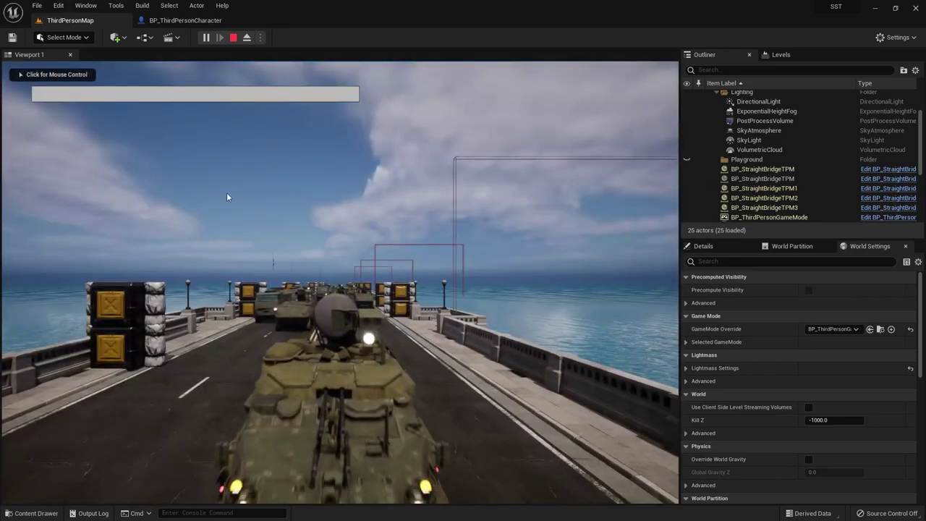
click(272, 136)
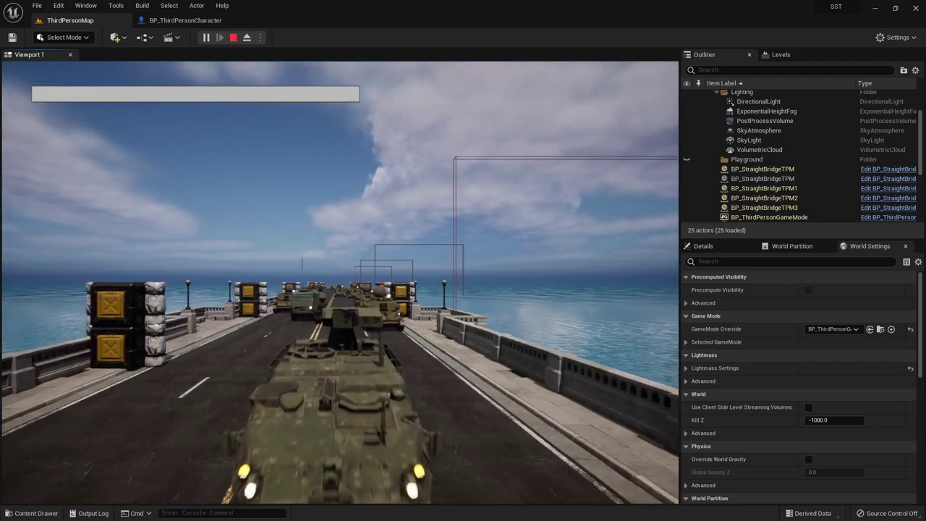
key(shift+F1)
key(Escape)
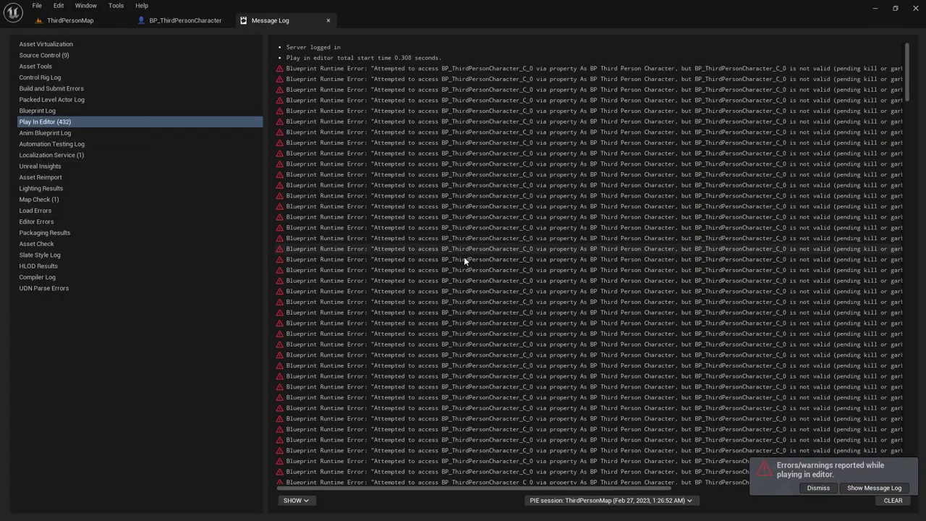
drag(587, 494, 786, 491)
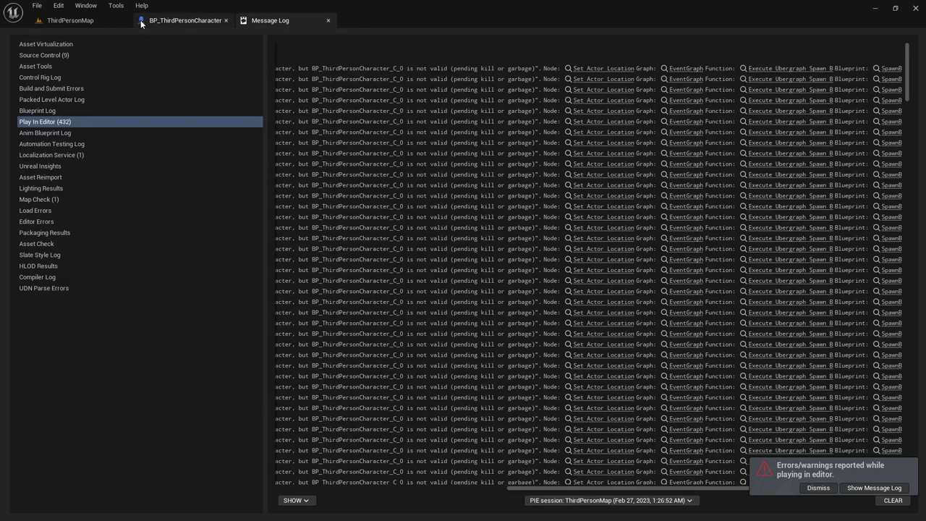
Play ThirdPersonMap again, freeing the mouse, selecting then deselecting PlayerStart, before stopping the session.
click(92, 22)
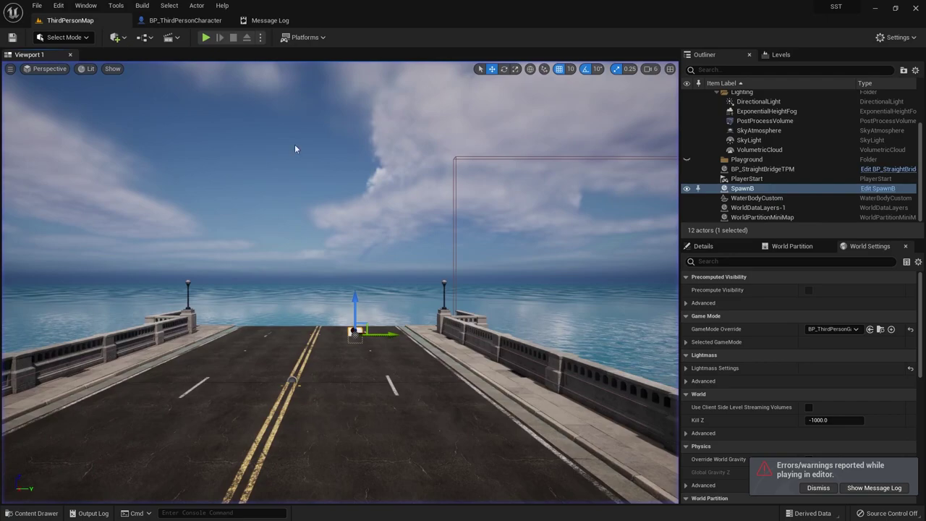
click(204, 42)
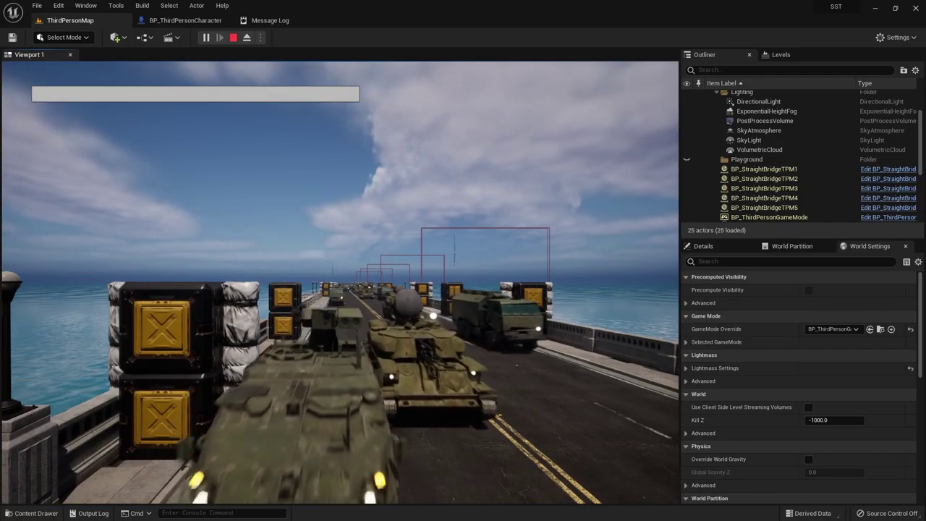
key(shift+F1)
scroll(775, 149, down, 5)
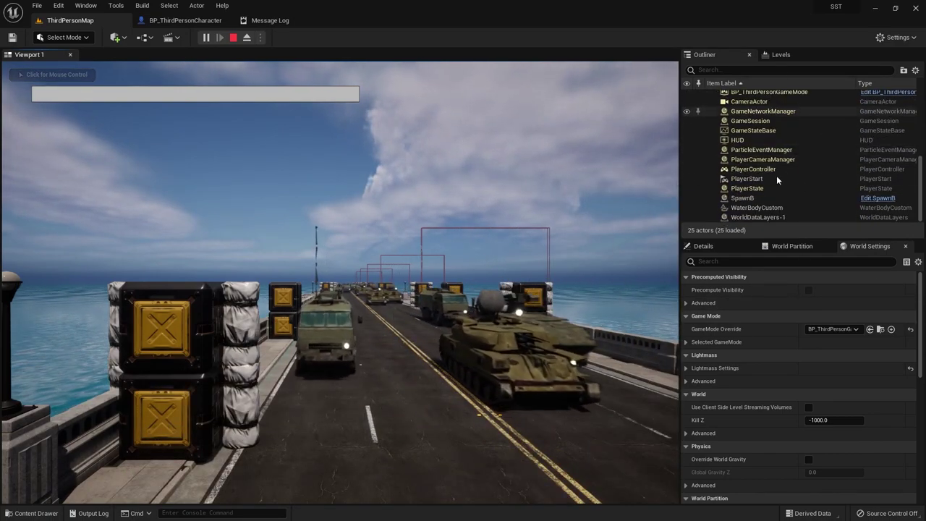
click(740, 180)
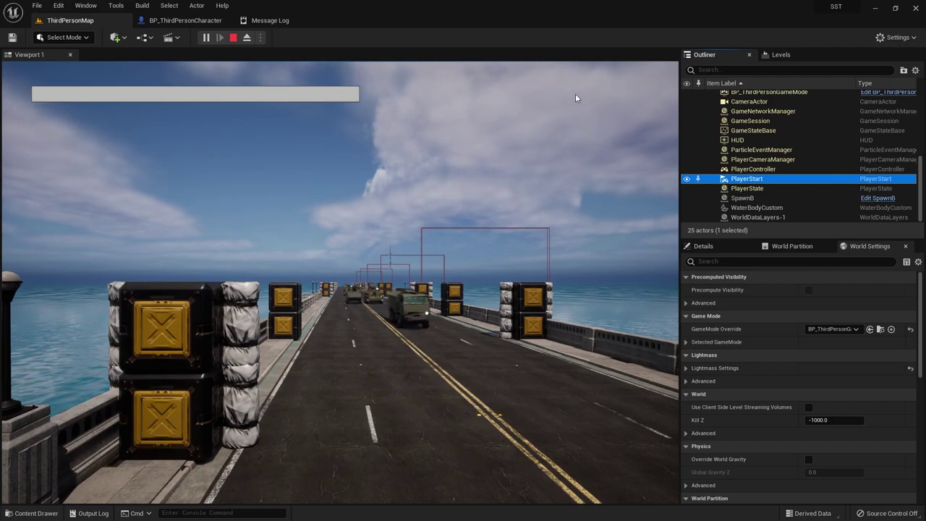
click(262, 62)
click(233, 39)
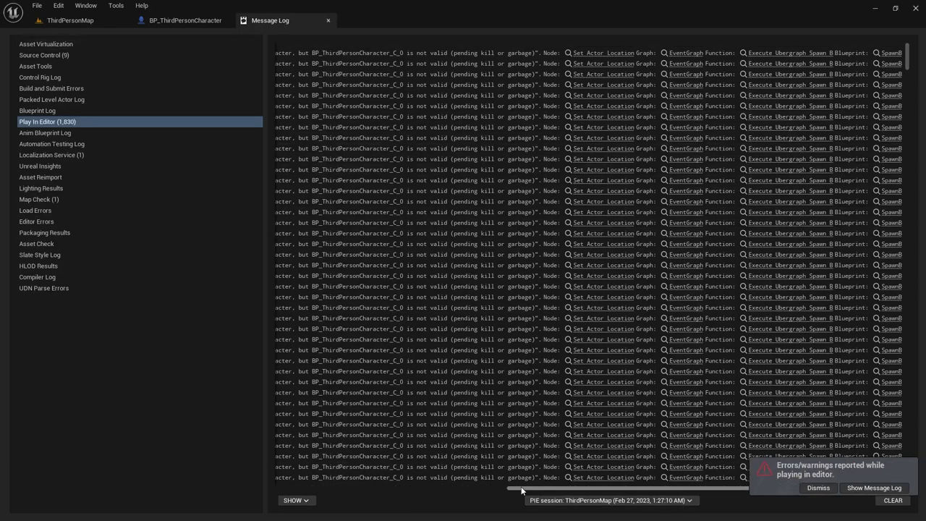
Scroll the Message Log back to its first Play In Editor errors, then show ThirdPersonMap.
drag(521, 486, 445, 489)
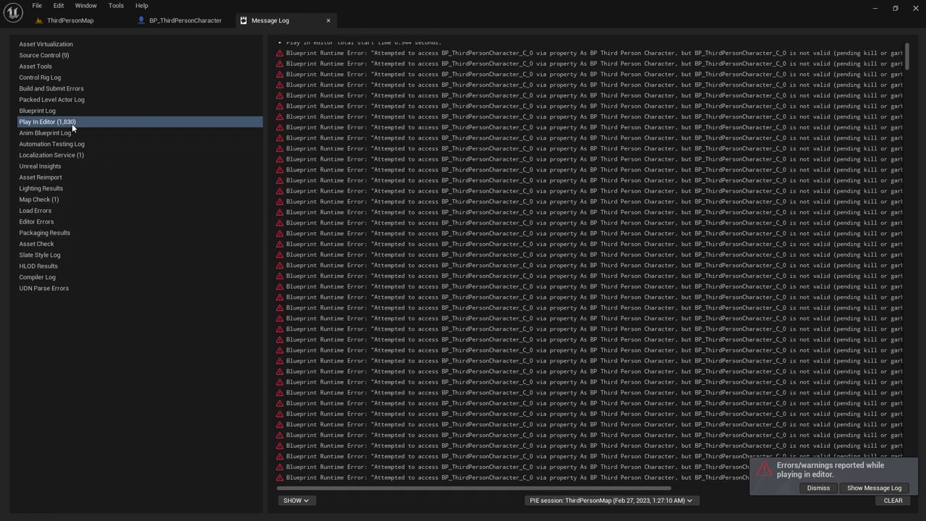
scroll(466, 159, up, 1)
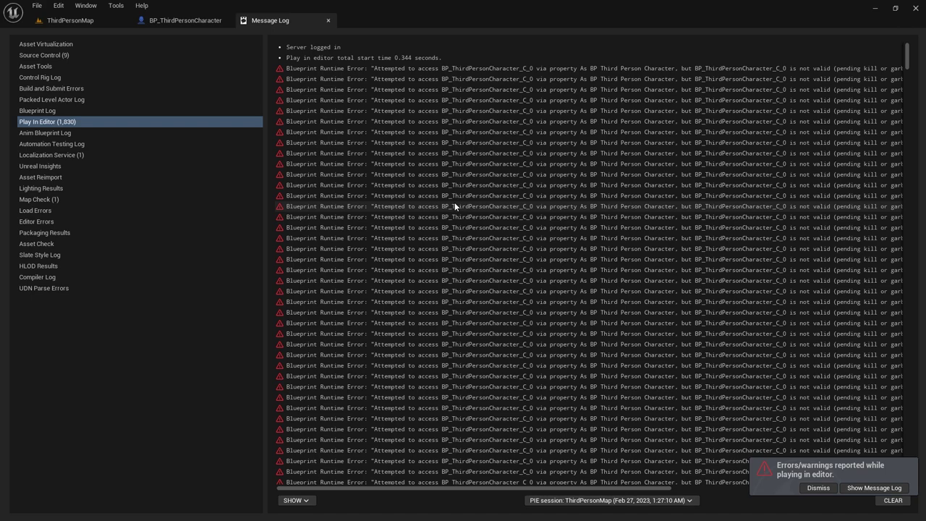
click(85, 20)
Delete the Destroy Actor node in BP_ThirdPersonCharacter and select the Play Animation node.
click(185, 20)
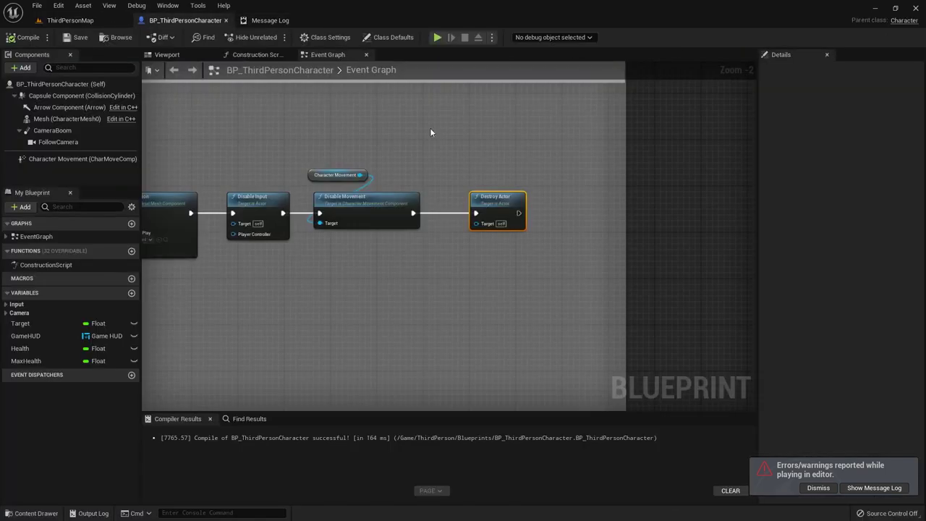
key(Delete)
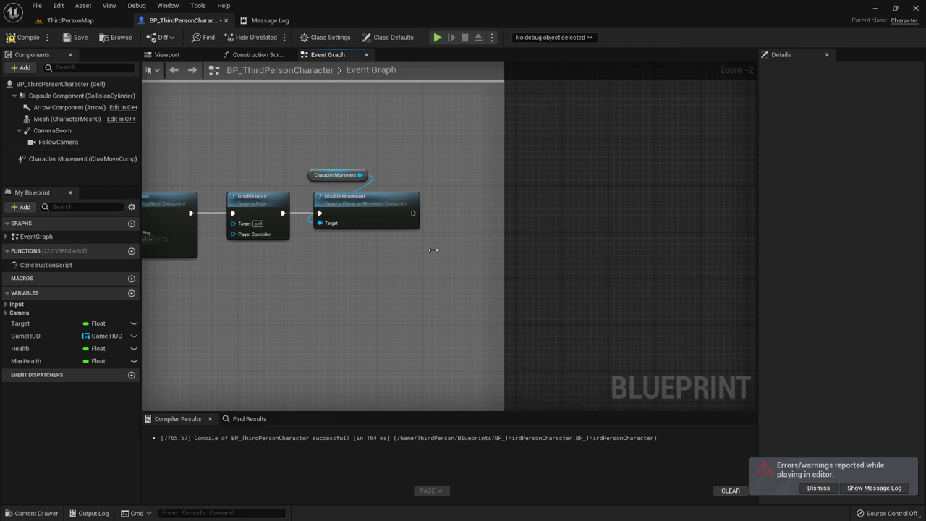
right_drag(346, 277, 573, 279)
drag(360, 163, 411, 287)
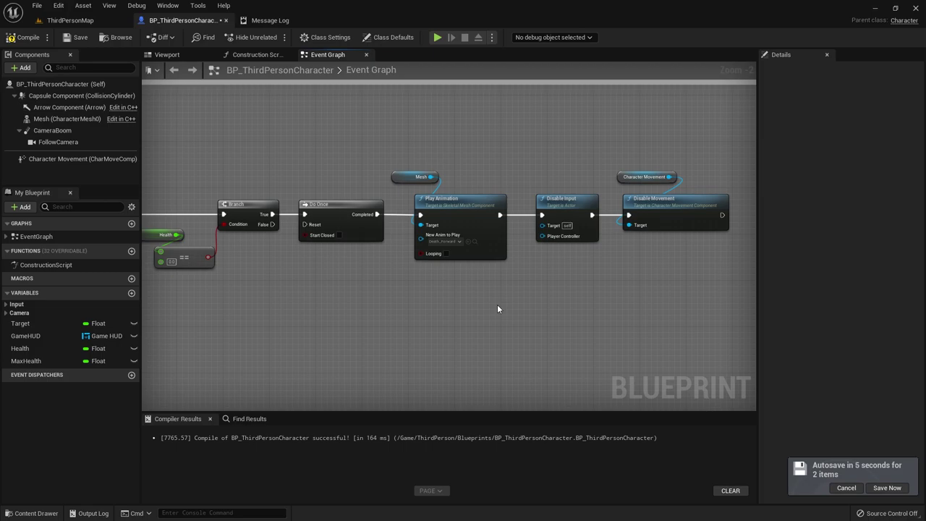
Play ThirdPersonMap to test the death chain without Destroy Actor, then stop the session.
click(109, 20)
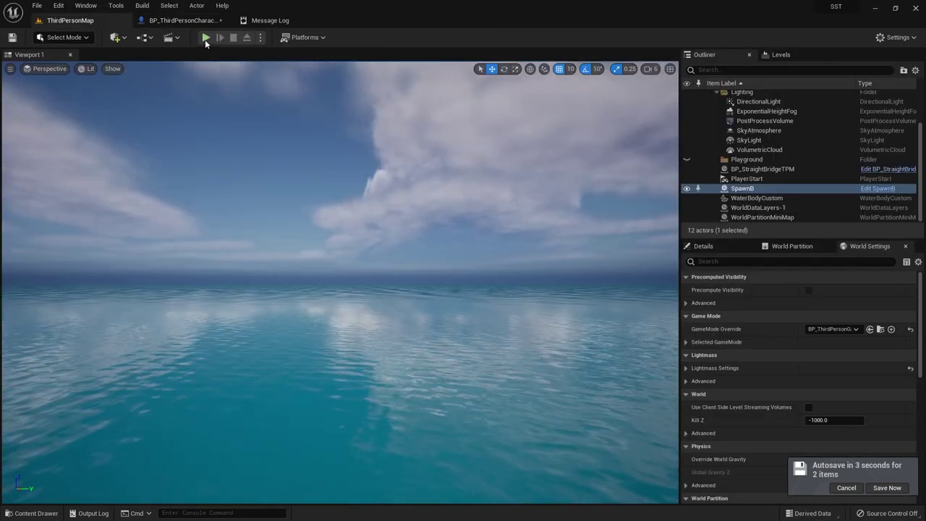
click(206, 38)
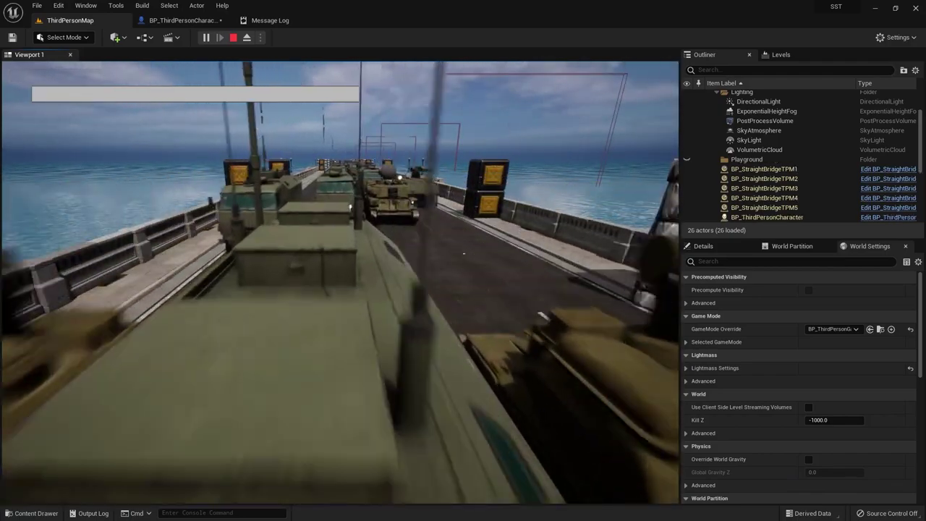
key(Escape)
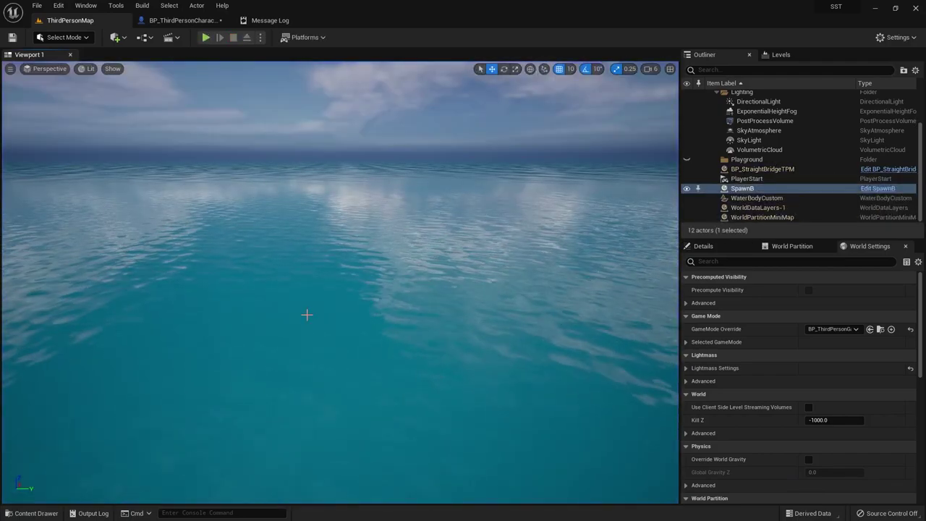